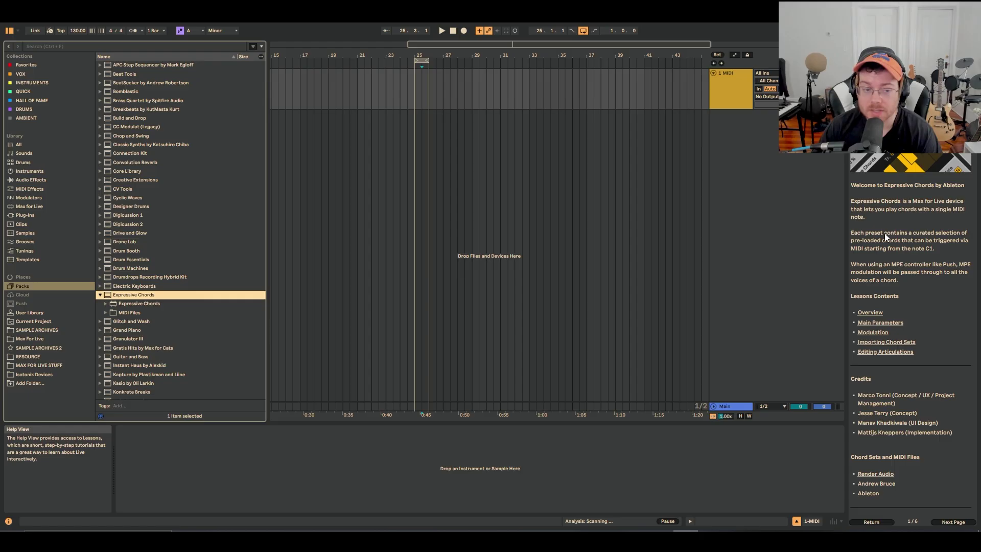
Expand the Expressive Chords pack in the browser down to its MIDI Files folder.
click(40, 287)
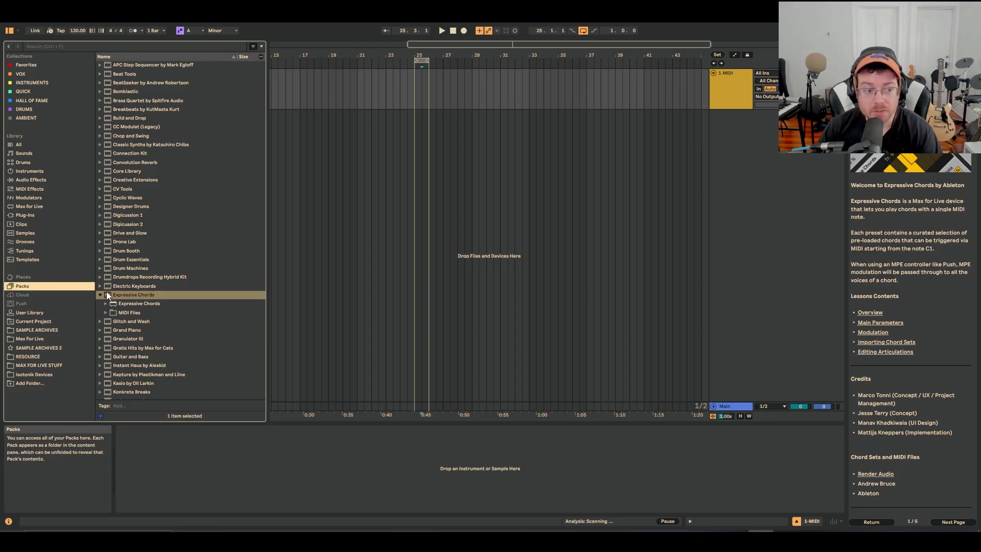
click(129, 297)
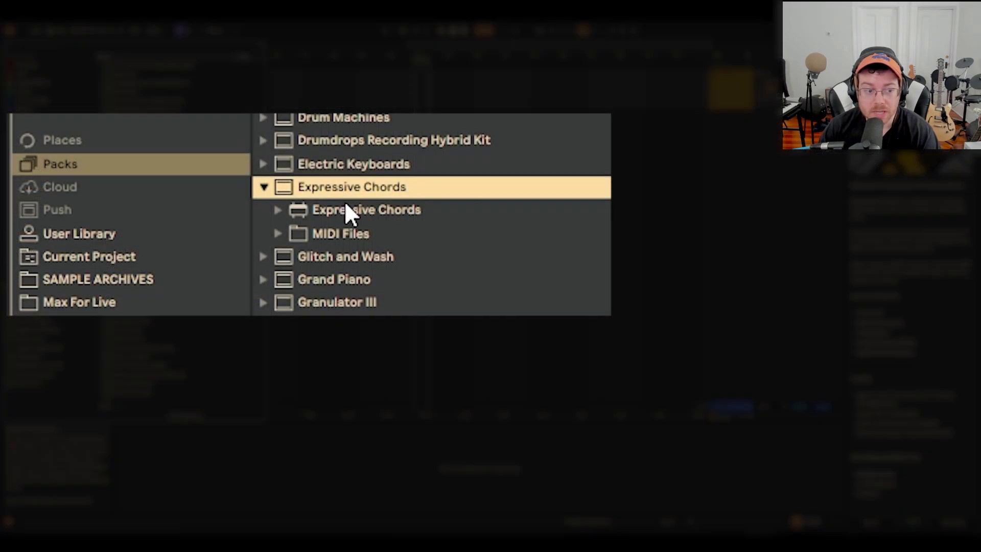
click(143, 304)
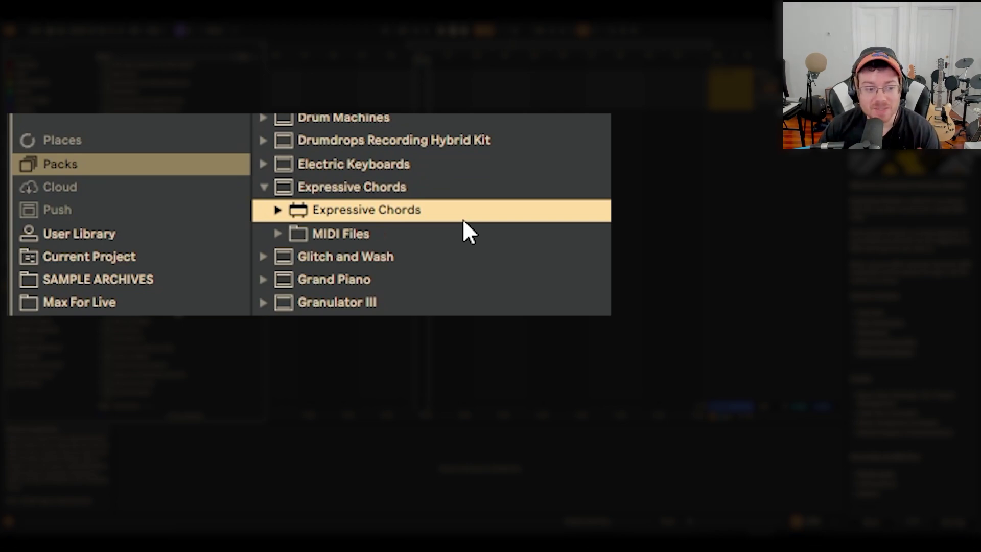
click(277, 234)
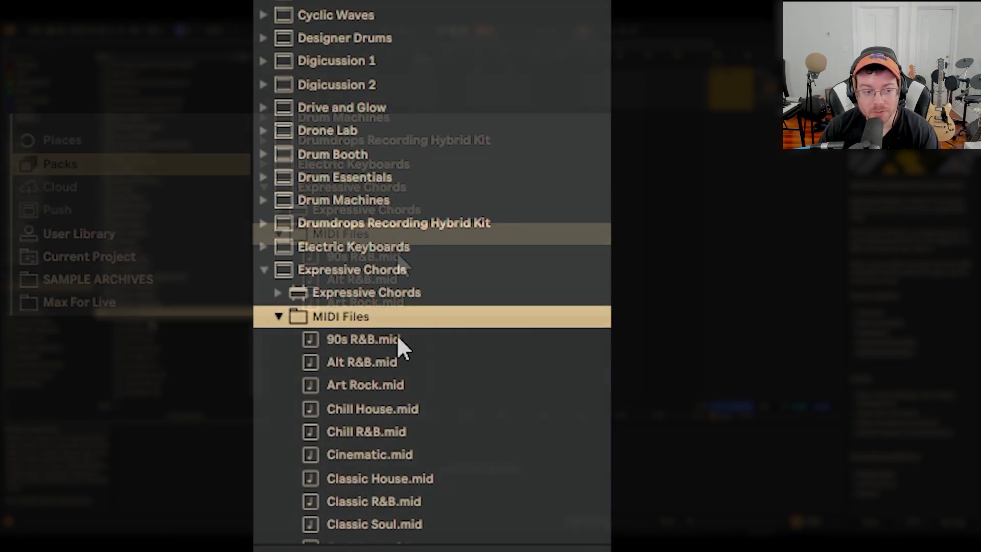
Scroll through the chord .mid files and select 90s R&B.mid.
scroll(461, 349, down, 10)
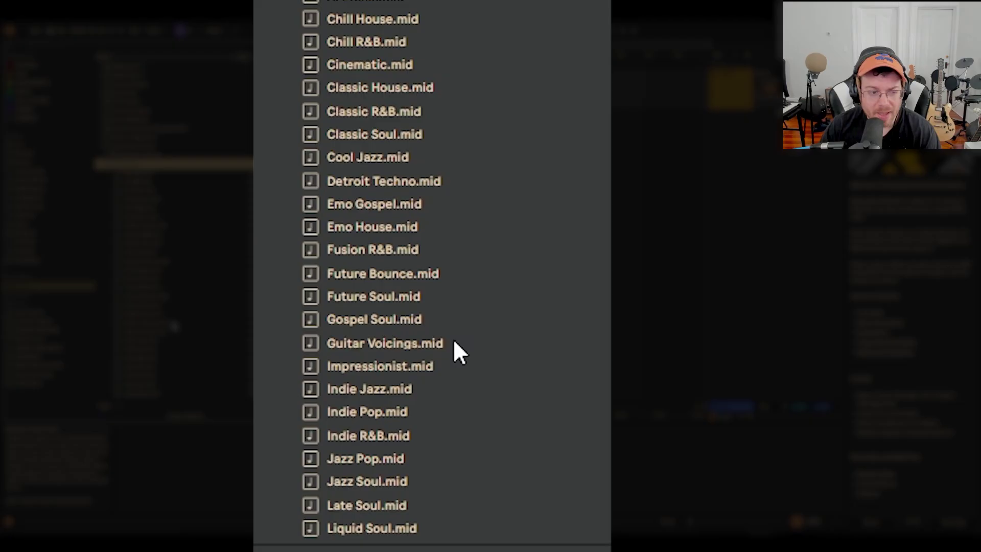
scroll(511, 214, down, 3)
scroll(523, 192, up, 2)
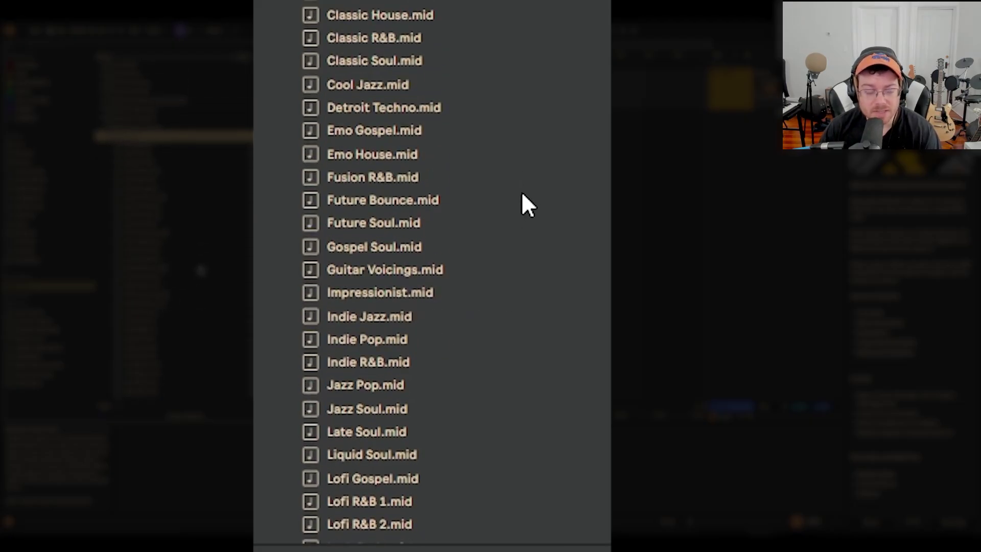
scroll(521, 194, down, 6)
scroll(522, 207, down, 5)
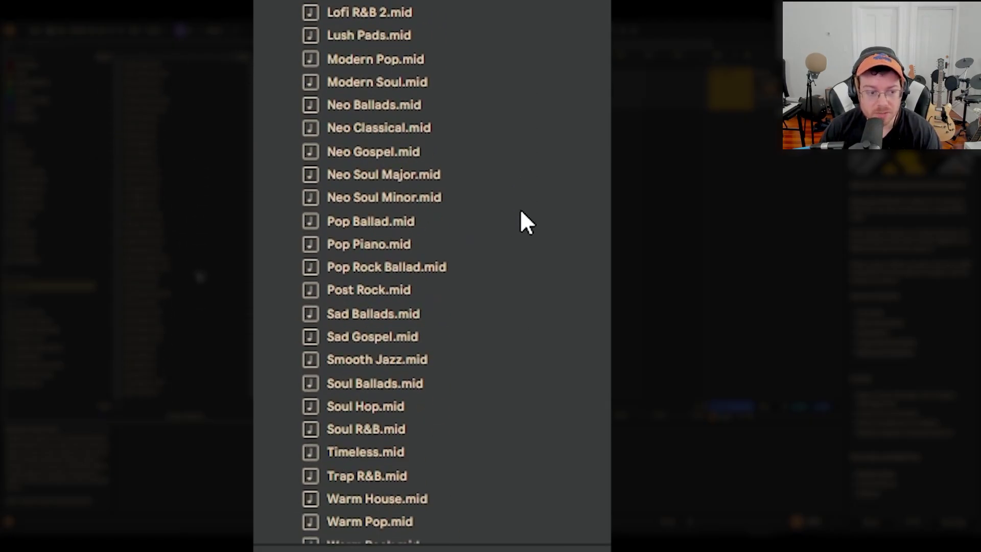
scroll(524, 223, up, 8)
scroll(519, 230, up, 1)
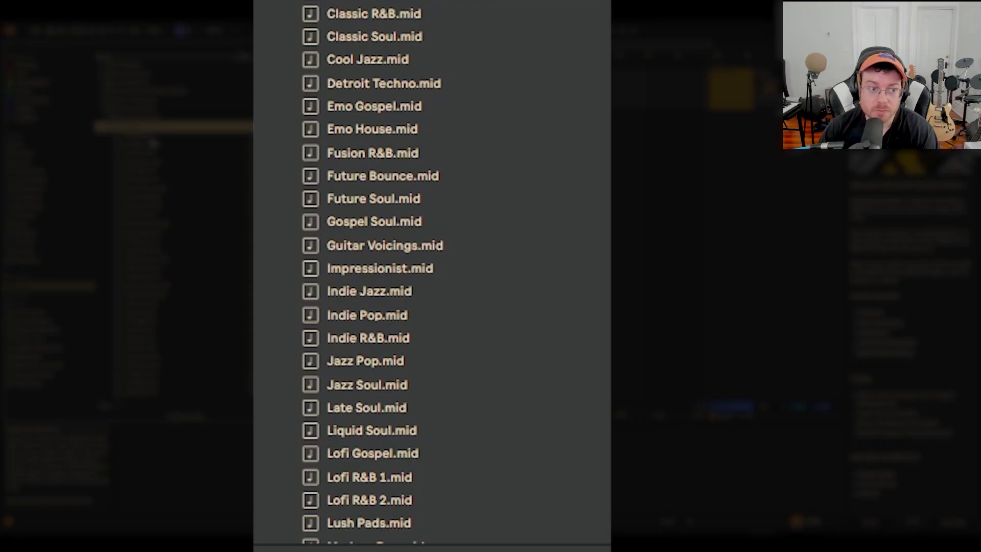
click(142, 137)
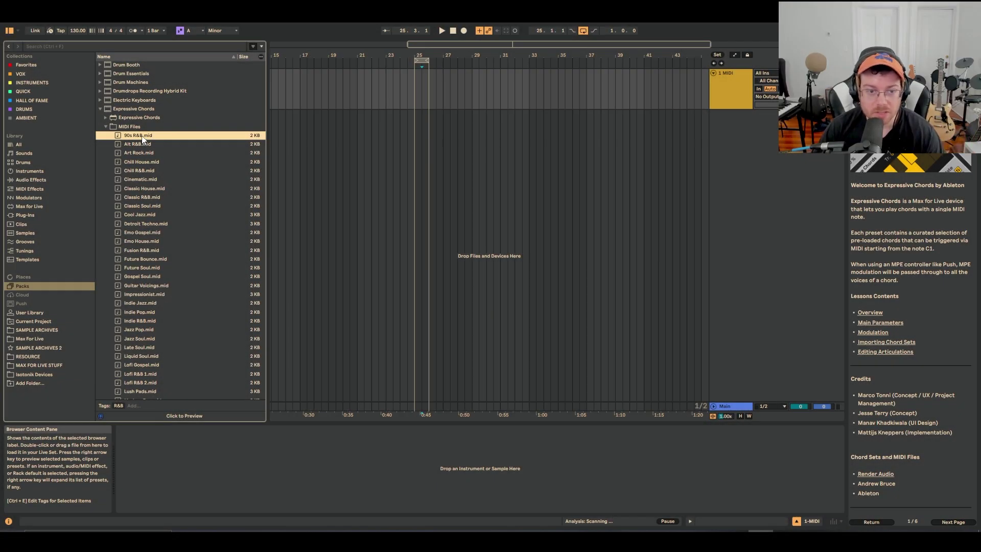
Drop 90s R&B.mid on the MIDI track at bar 29 and inspect its notes and velocities.
drag(268, 139, 473, 80)
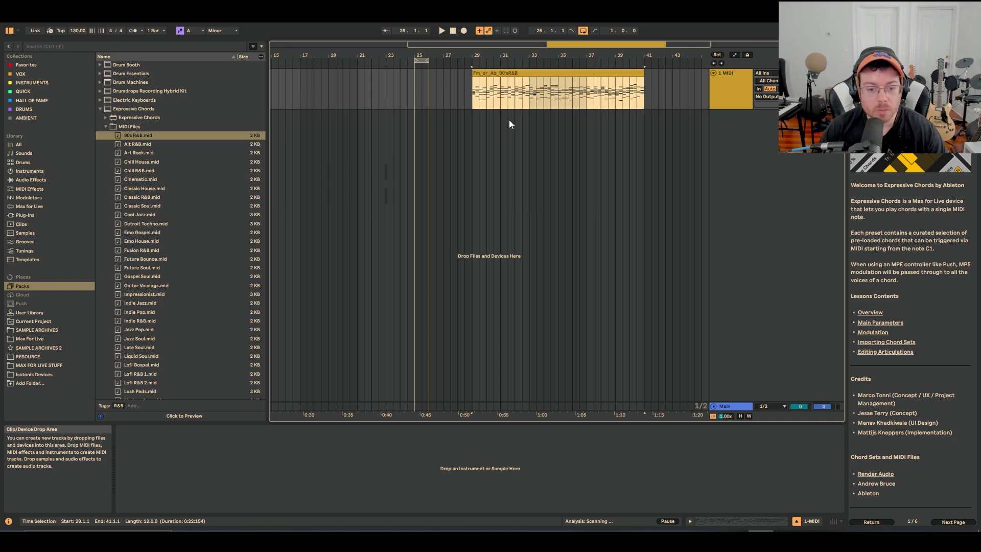
key(shift+Tab)
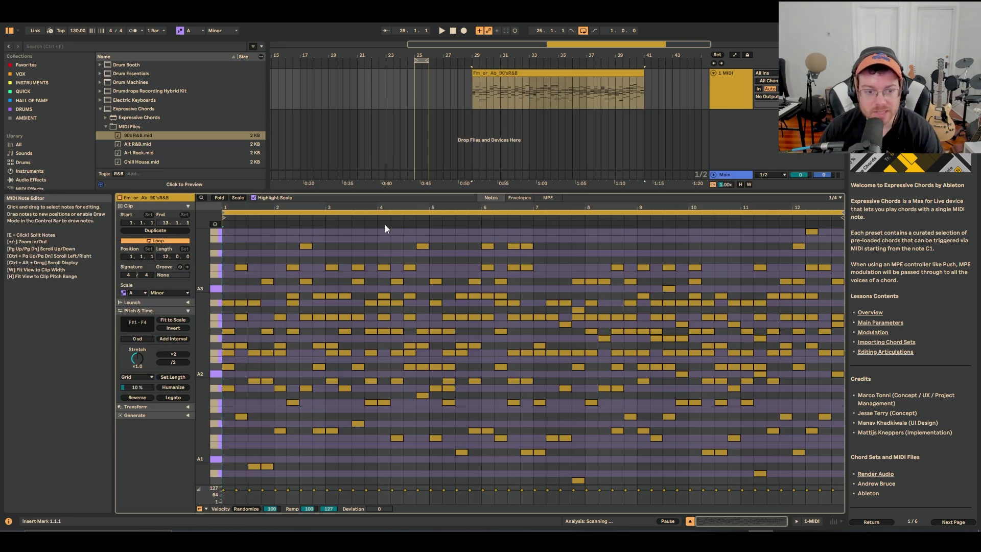
drag(402, 193, 414, 131)
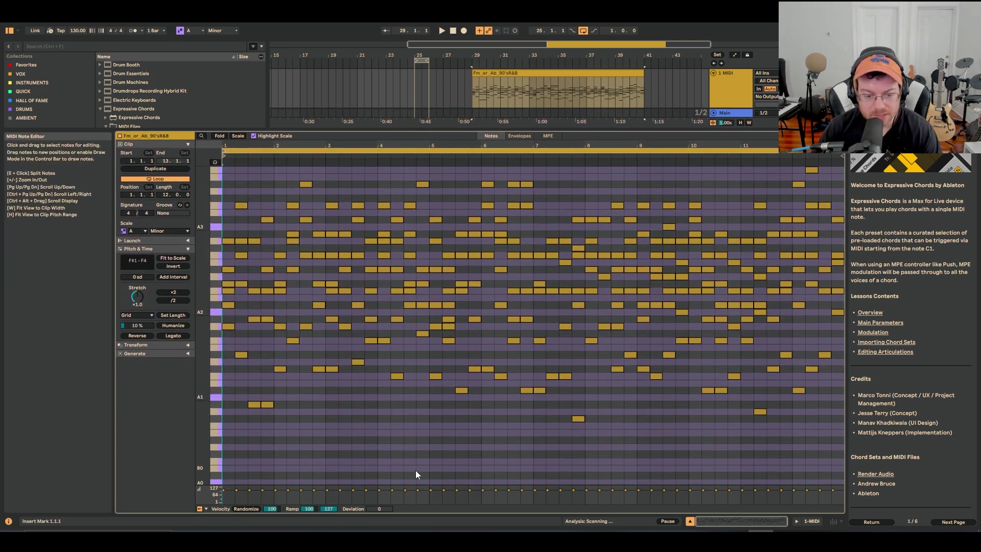
drag(422, 484, 433, 368)
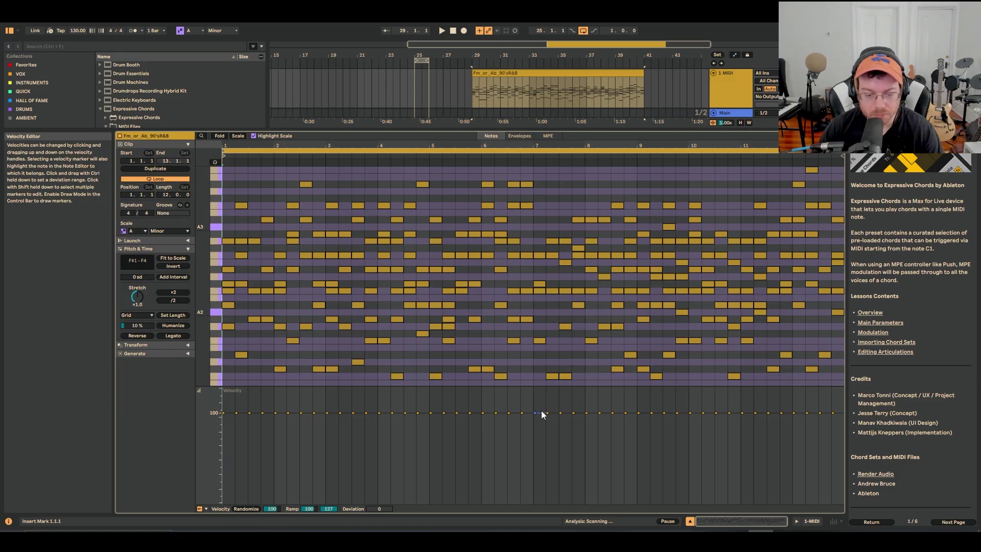
click(492, 87)
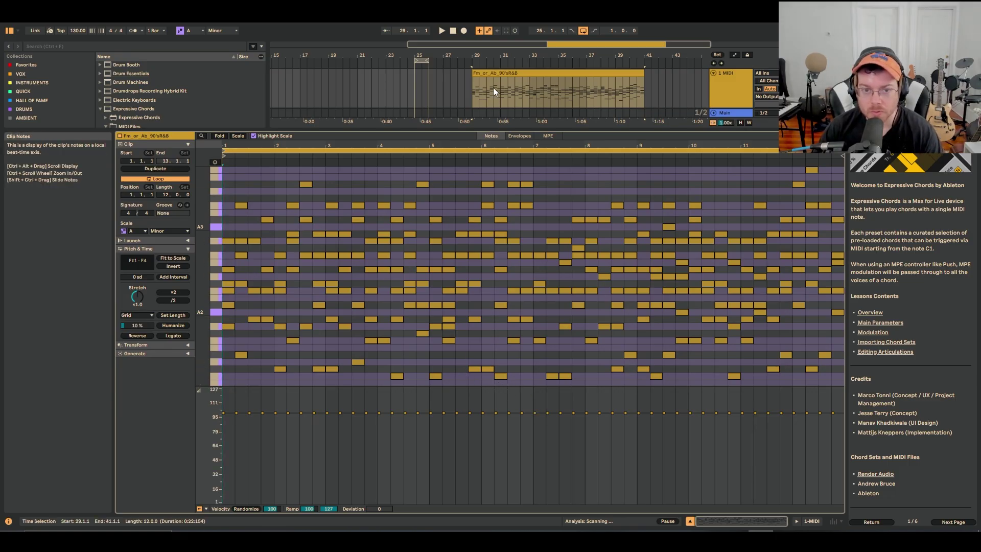
key(shift+Tab)
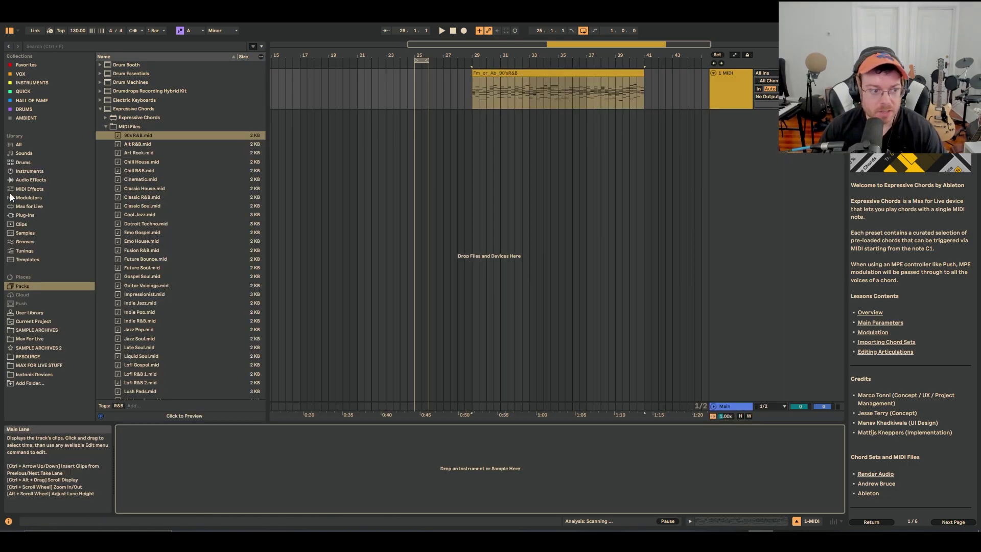
Load the Piano Reverb rack (Kontakt 7 + Hybrid Reverb) from Plug-Ins onto the chord track.
click(30, 216)
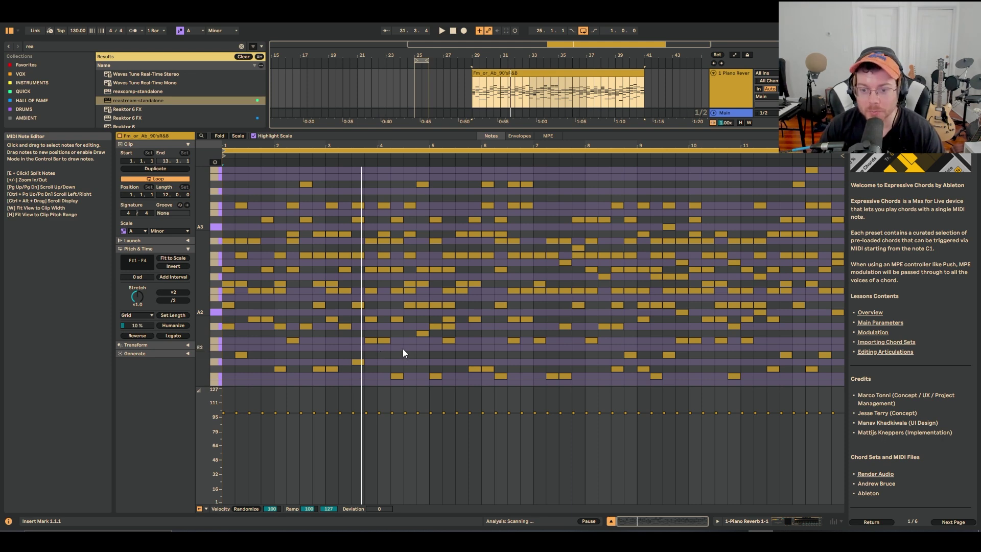
key(shift+Tab)
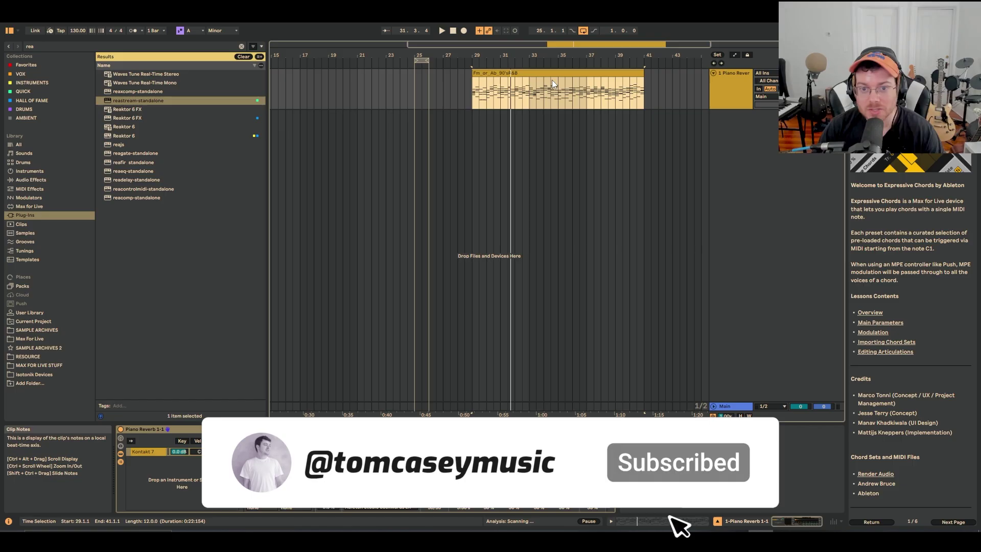
key(shift+Tab)
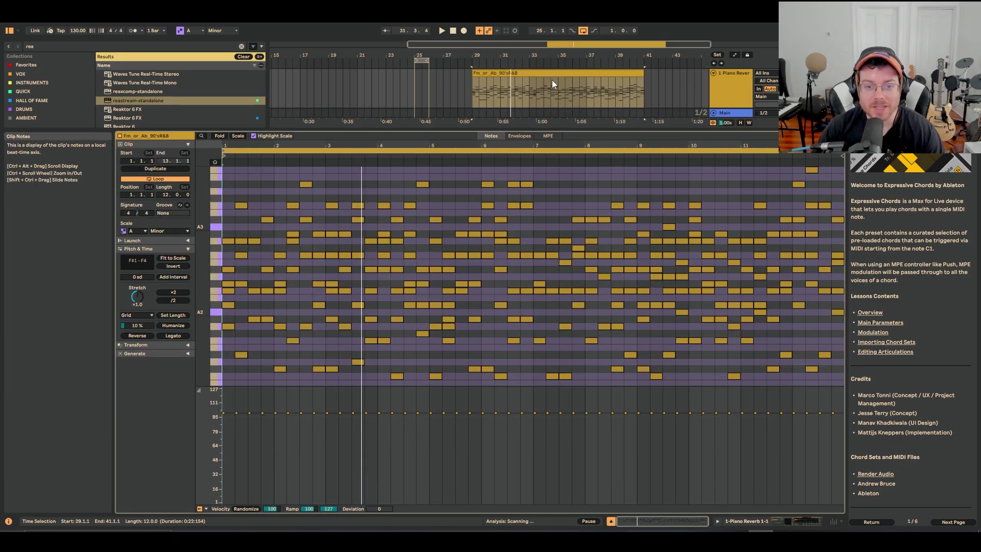
key(shift+Tab)
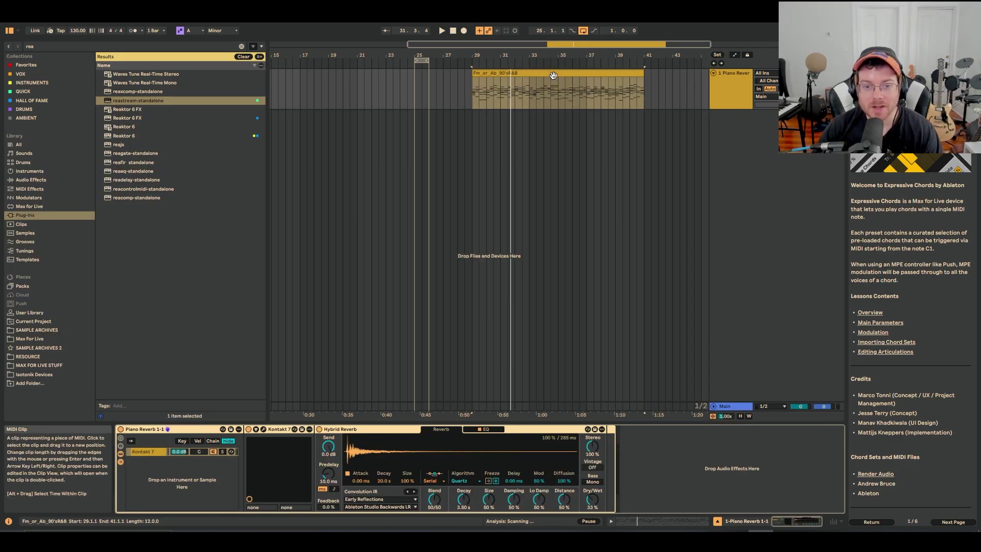
click(553, 75)
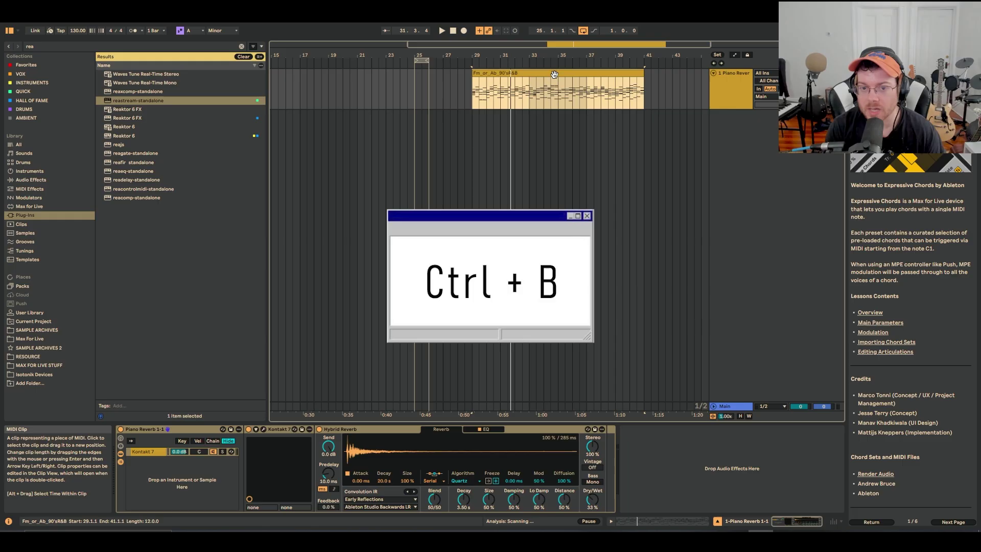
Bounce the chord clip with Ctrl+B to a new audio track and check its waveform.
key(ctrl+b)
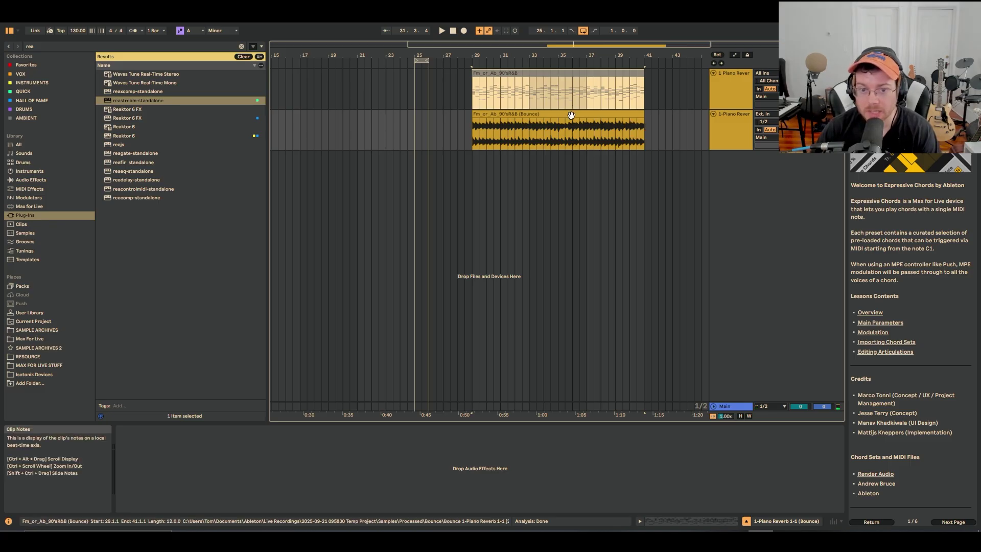
double_click(579, 78)
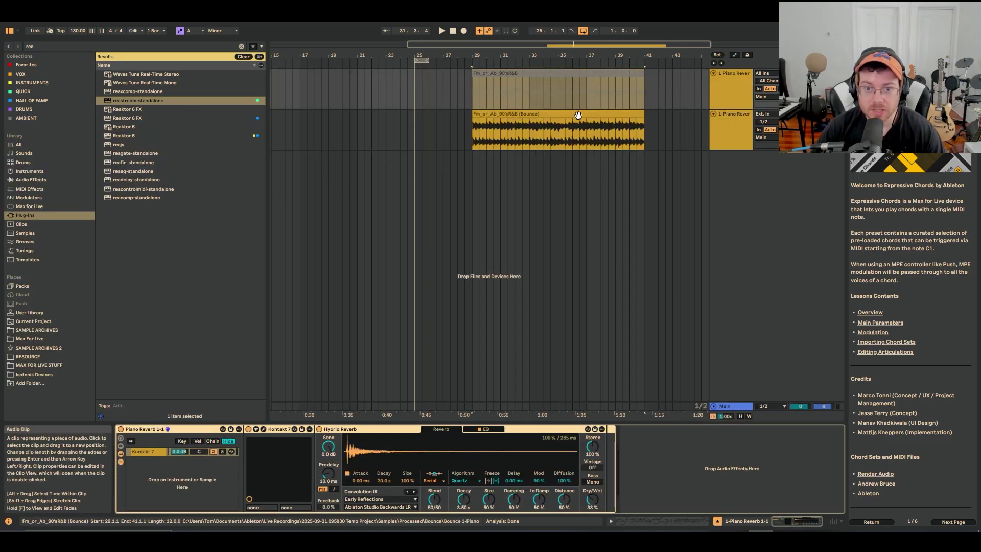
double_click(580, 82)
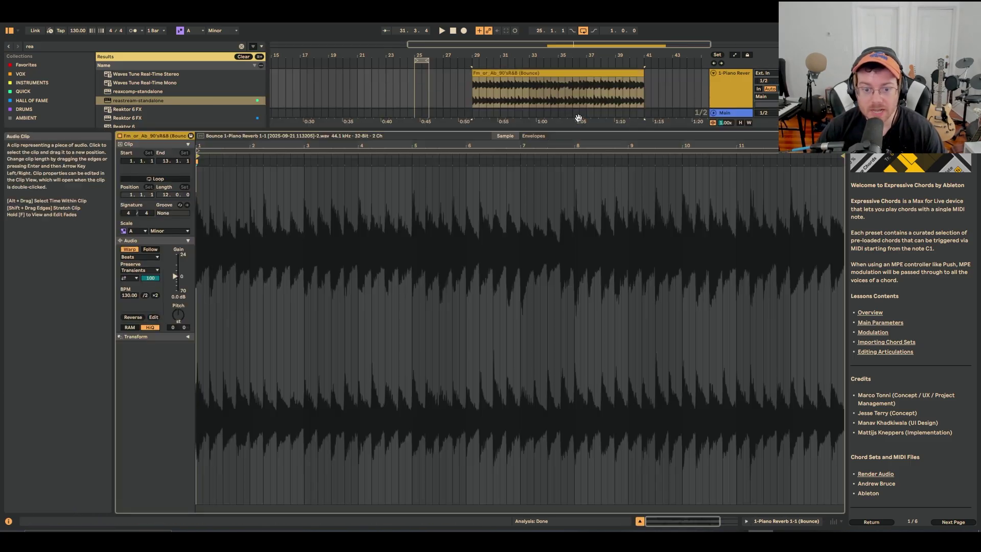
key(shift+Tab)
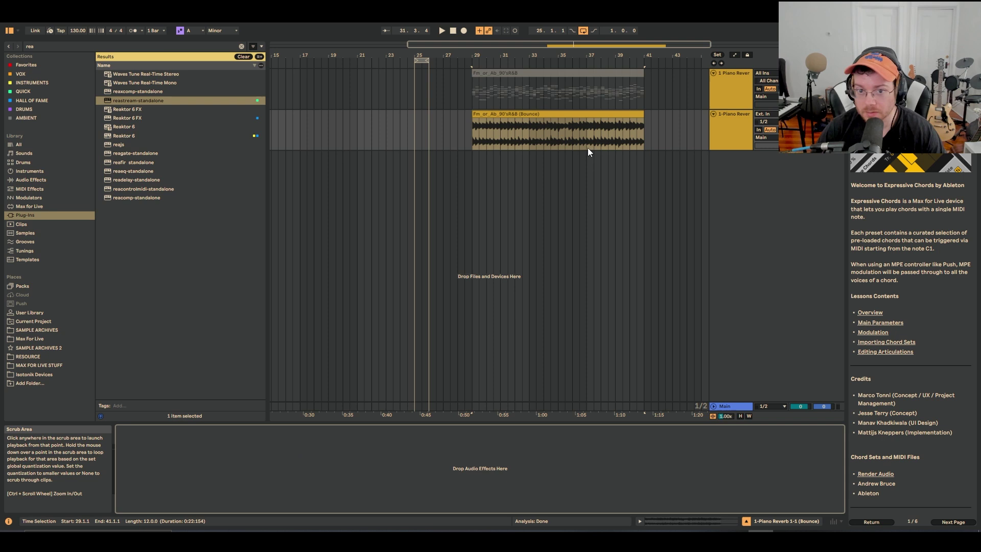
click(584, 124)
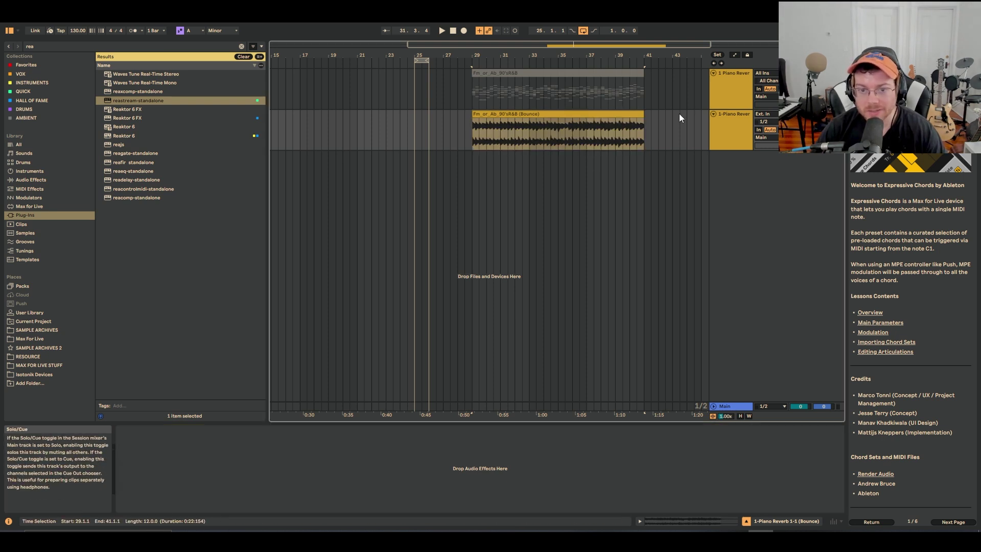
Slice the bounced audio to a new MIDI track at 1/4 Note per slice, Default preset.
key(z)
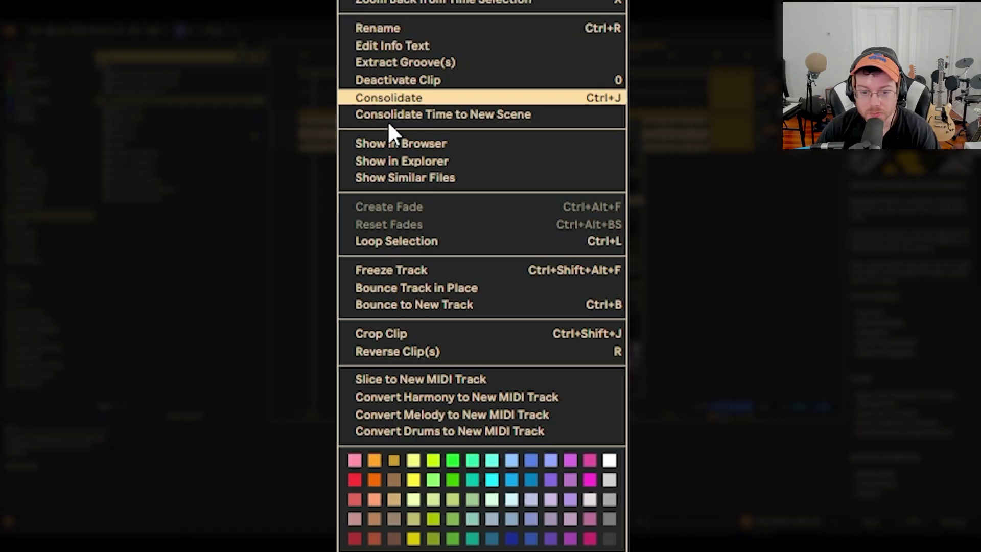
click(551, 381)
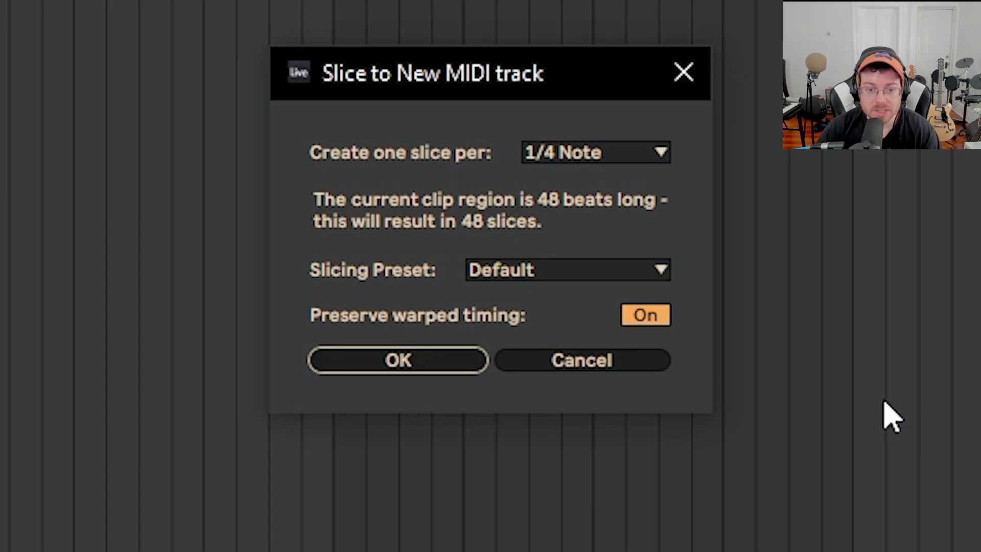
click(584, 206)
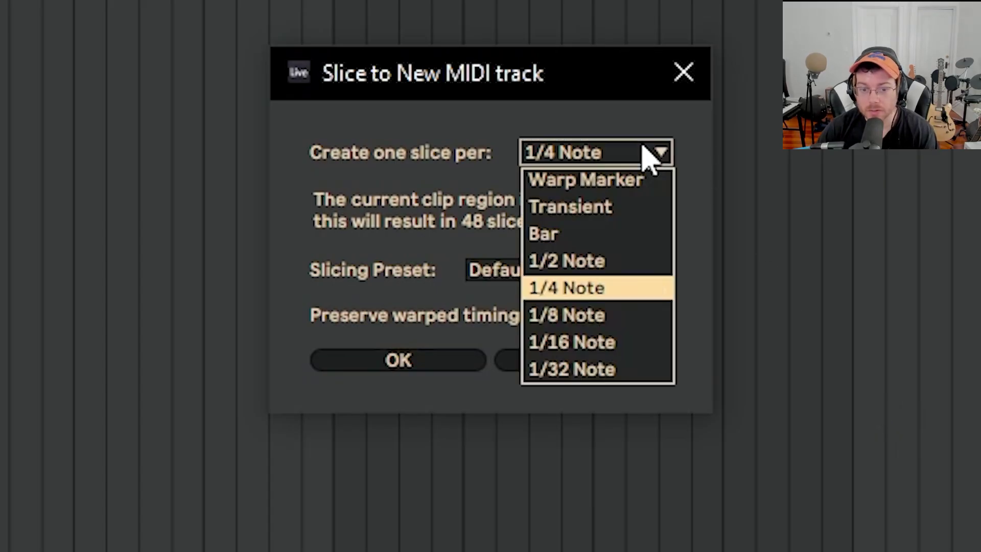
click(651, 289)
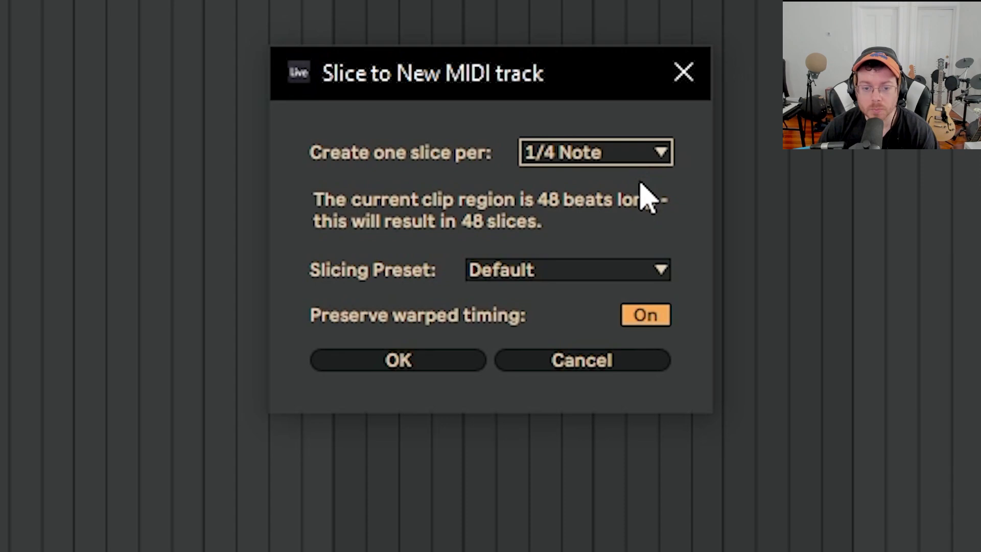
click(624, 273)
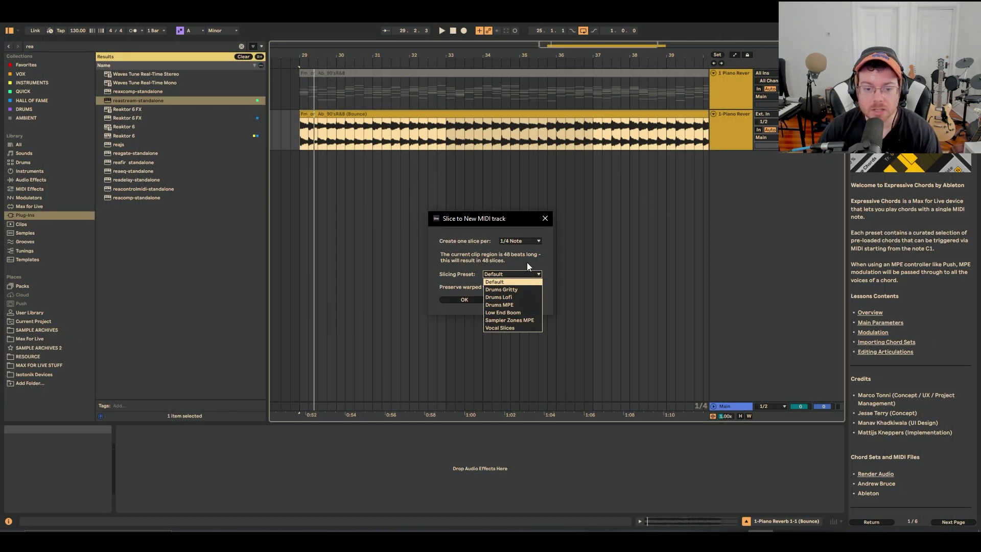
click(525, 273)
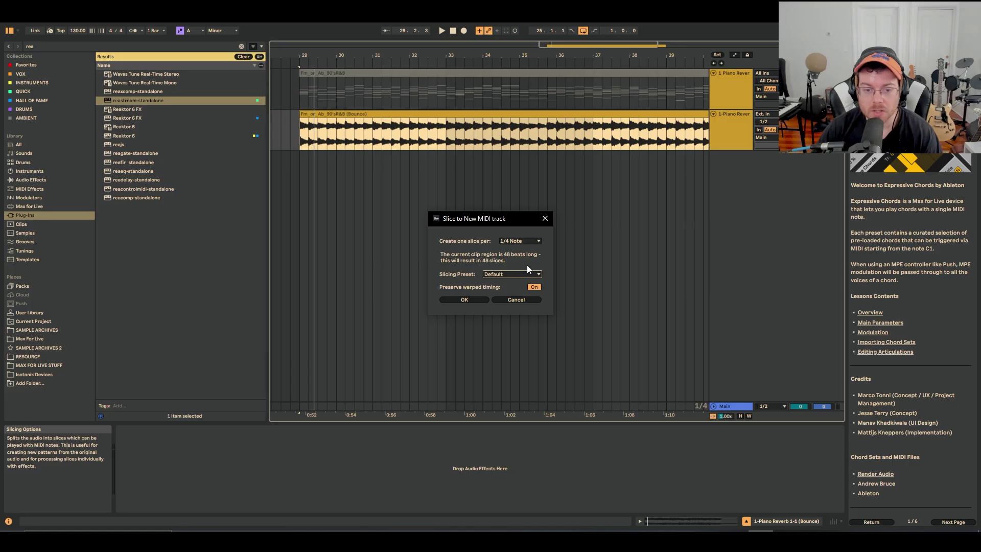
click(480, 300)
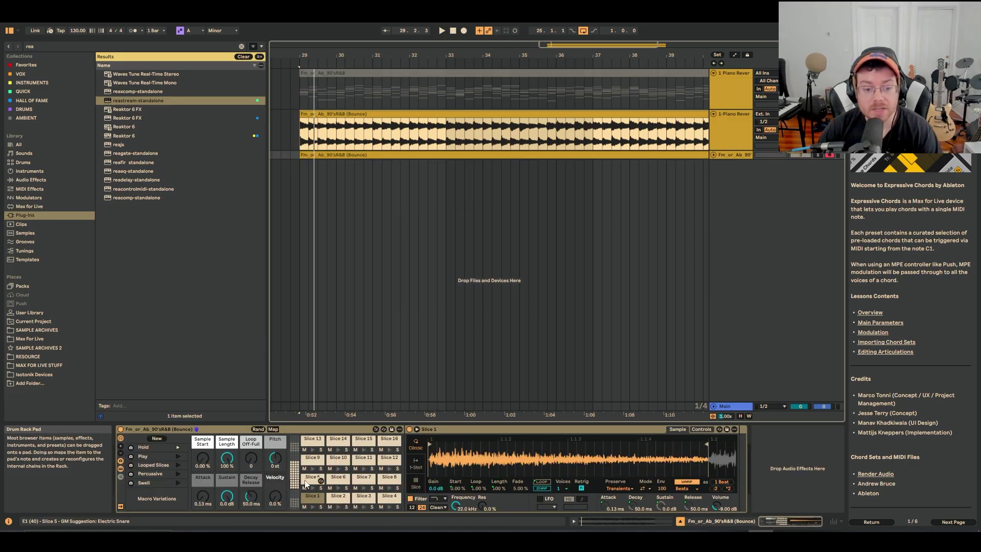
Raise the Decay Release macro to 3.44 s and audition Slice 1 with the longer tail.
click(312, 507)
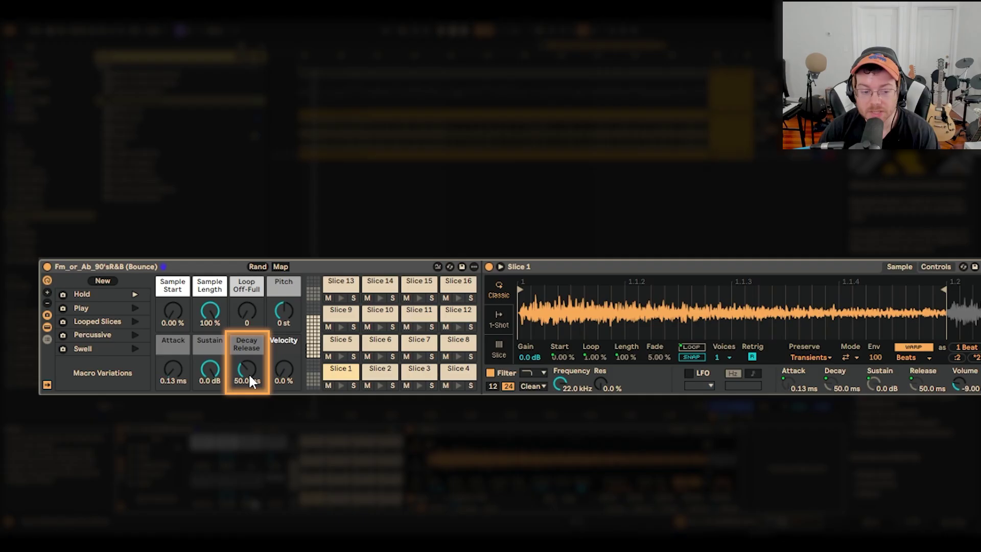
drag(249, 376, 250, 353)
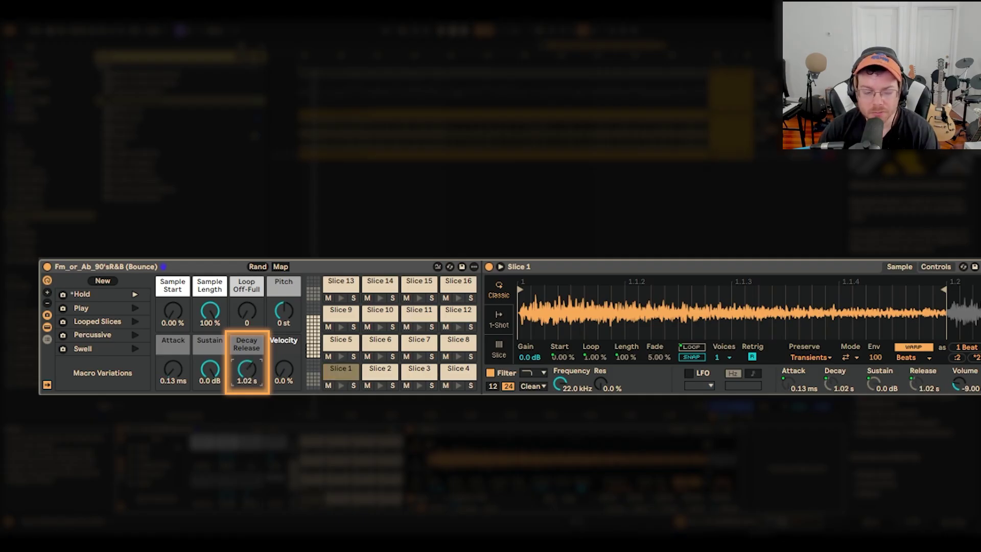
drag(247, 368, 246, 346)
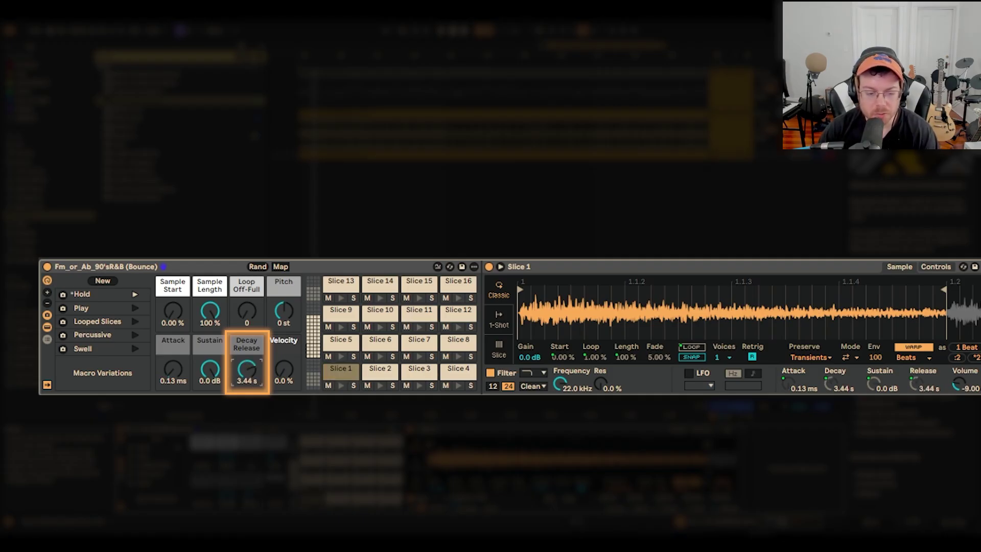
click(341, 387)
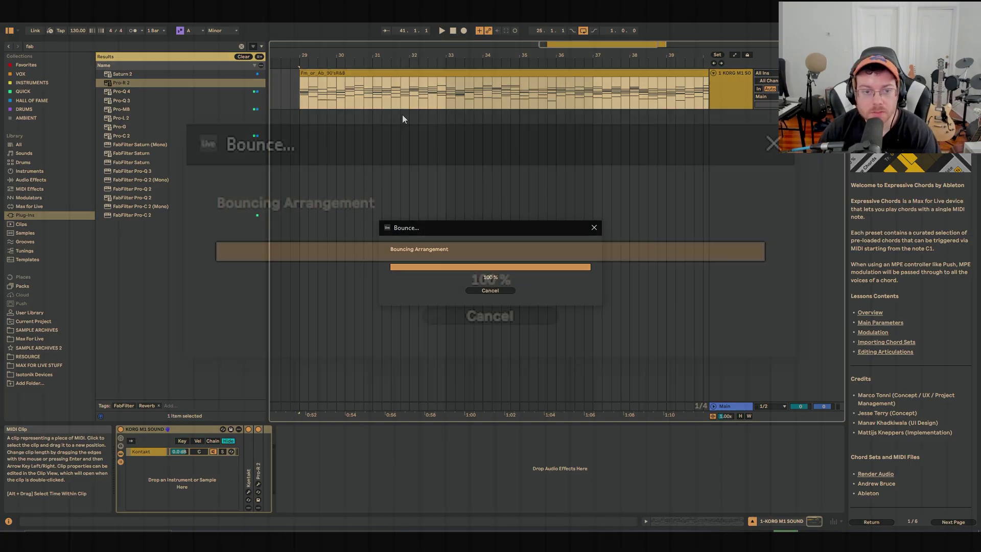
Slice the KORG M1 bounce to a new Drum Rack MIDI track with default settings.
right_click(403, 115)
click(463, 312)
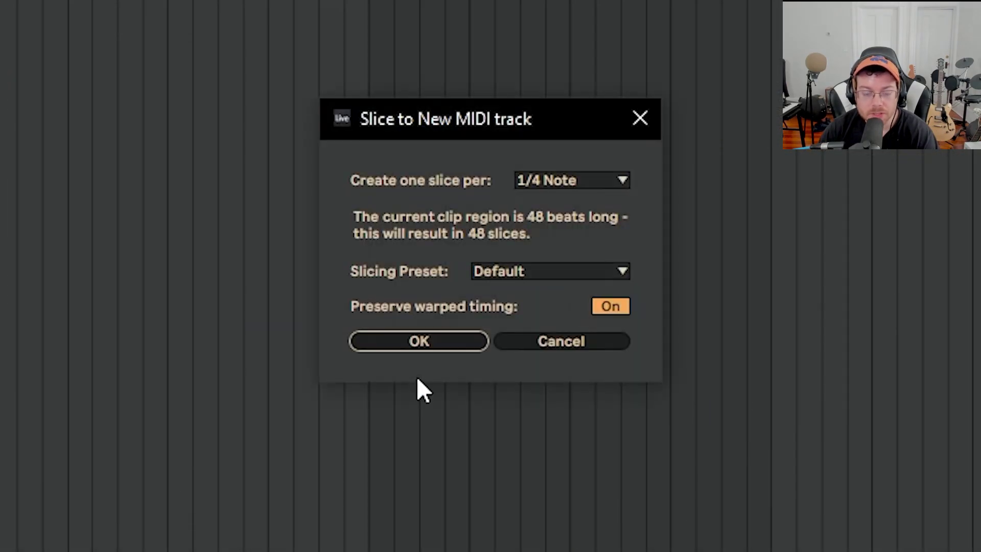
click(455, 339)
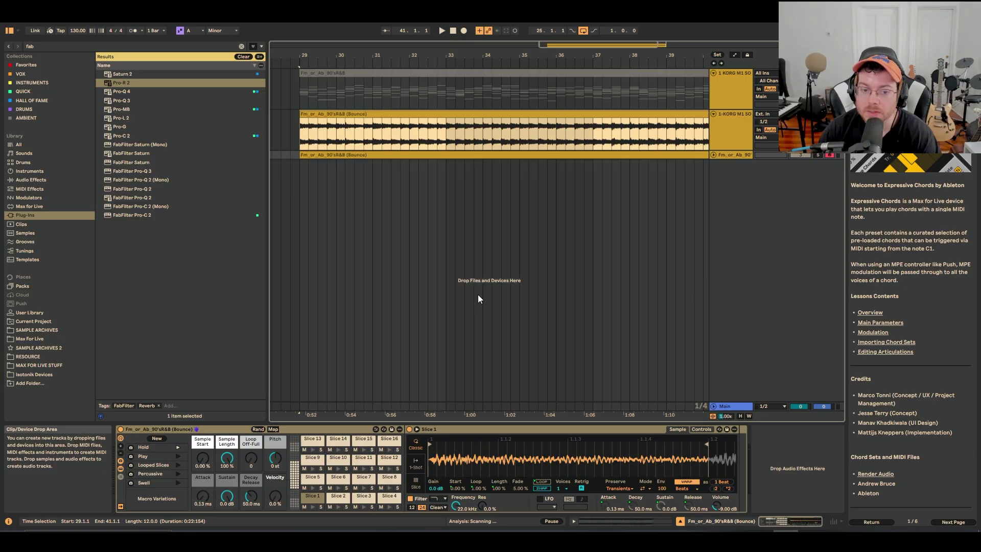
Solo the sliced chord track and set its Decay Release macro to 2.89 s.
click(818, 155)
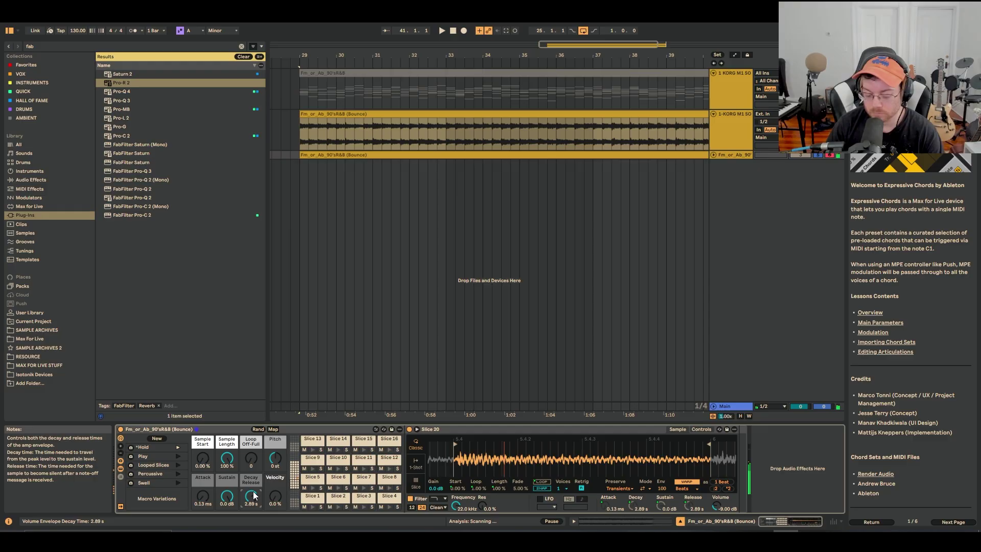
drag(254, 498, 254, 495)
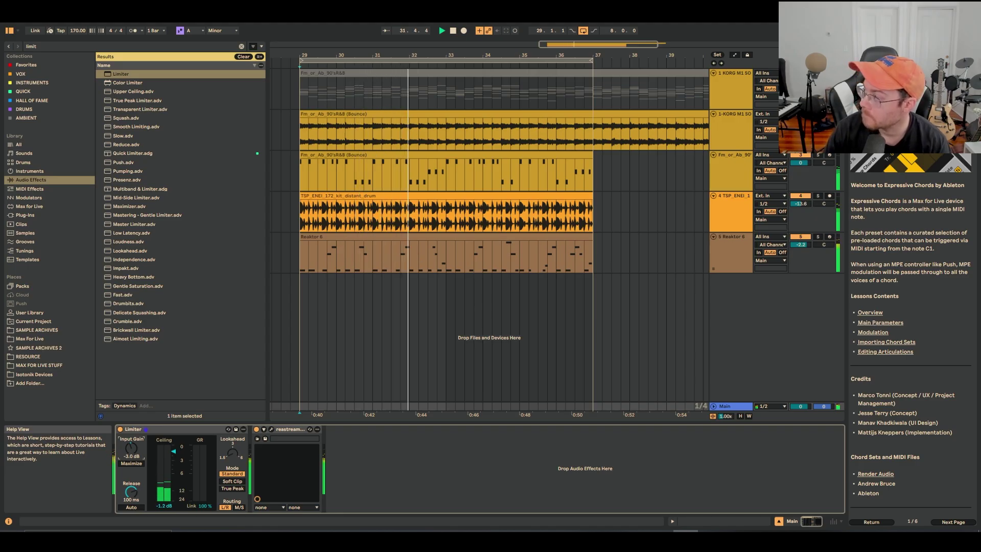
Stop playback and move the selection from the sliced chord clip to the Reaktor 6 clip.
click(384, 164)
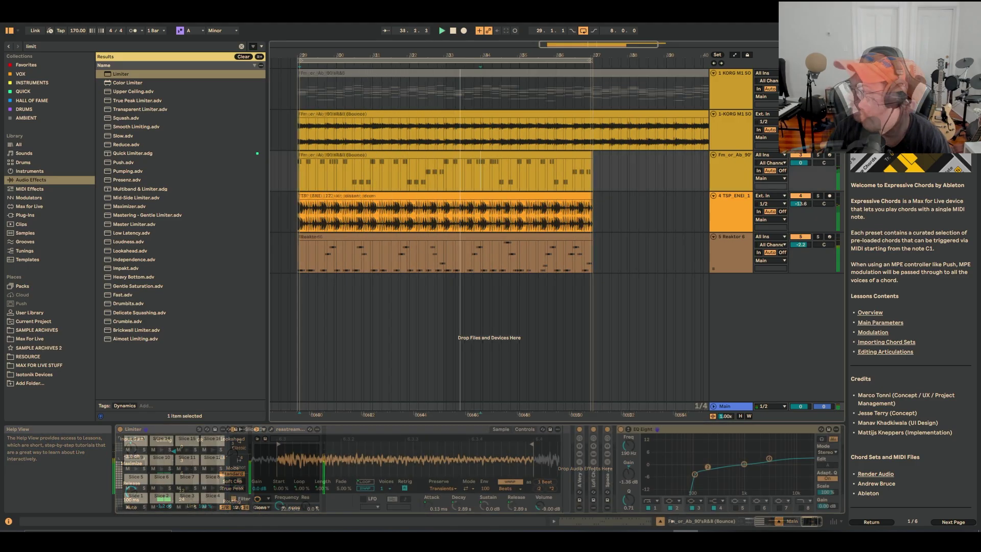
key(space)
click(417, 155)
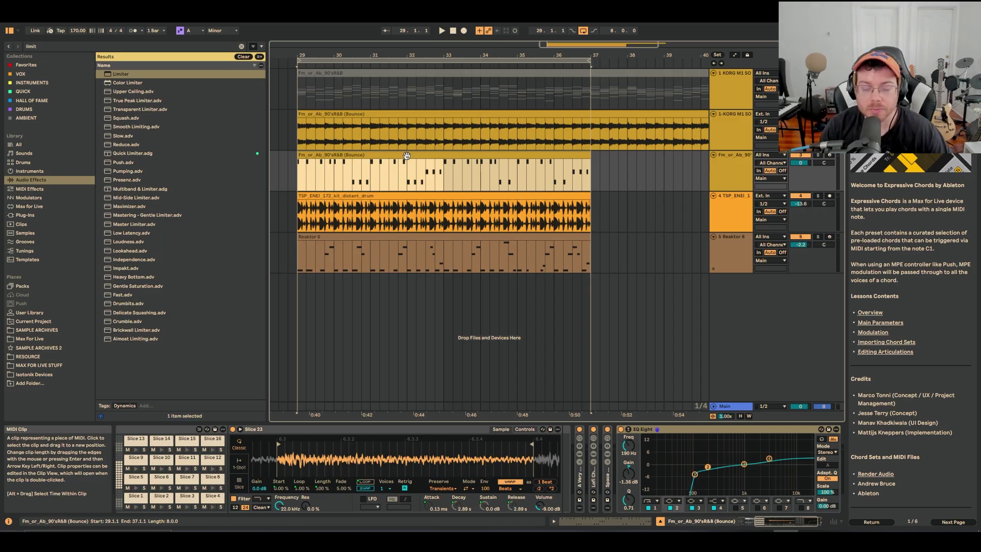
key(Down)
key(Down)
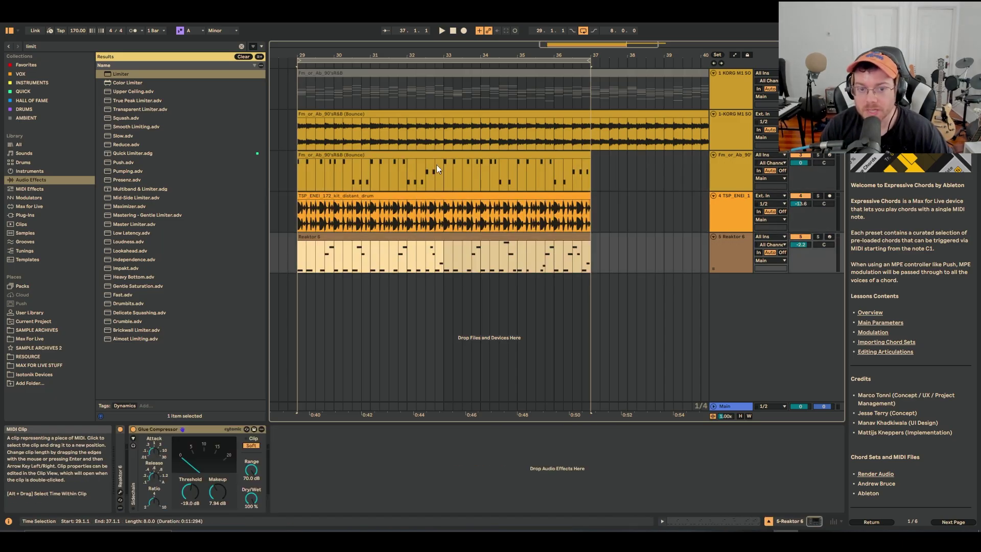
Audition the sliced chord clip from bar 29 and duplicate it to fill bars 37–45.
click(436, 167)
key(space)
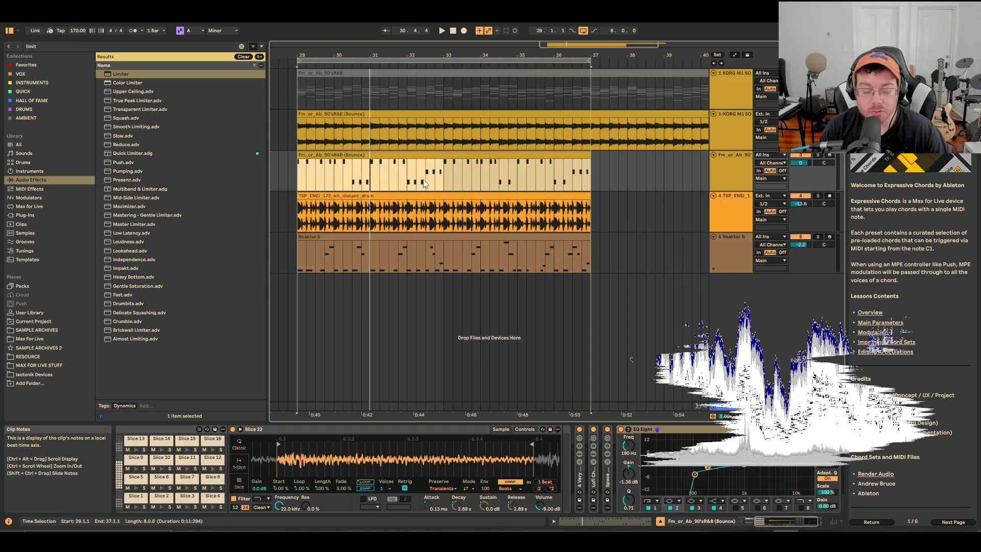
key(ctrl+d)
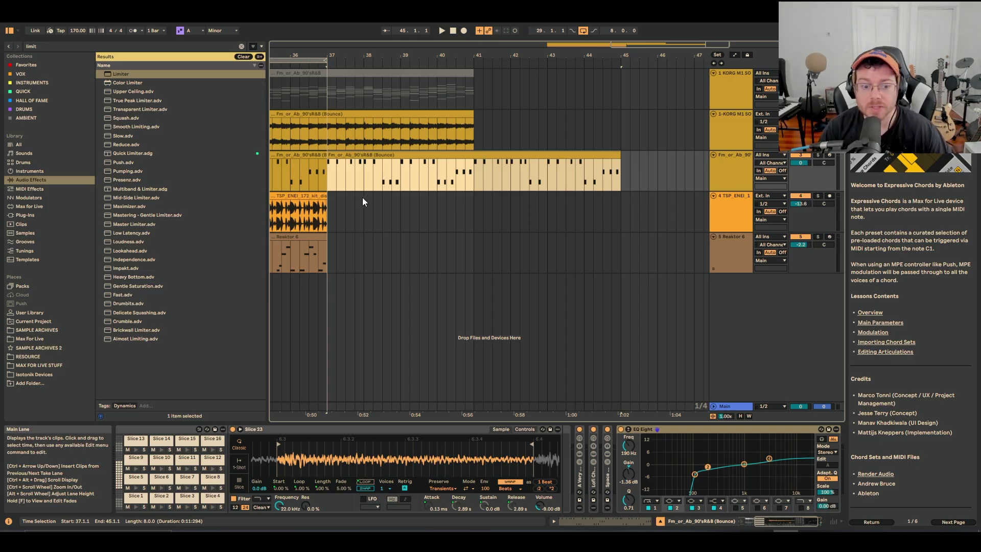
Choose Recombine as the note transformation for the sliced chord clip.
double_click(540, 152)
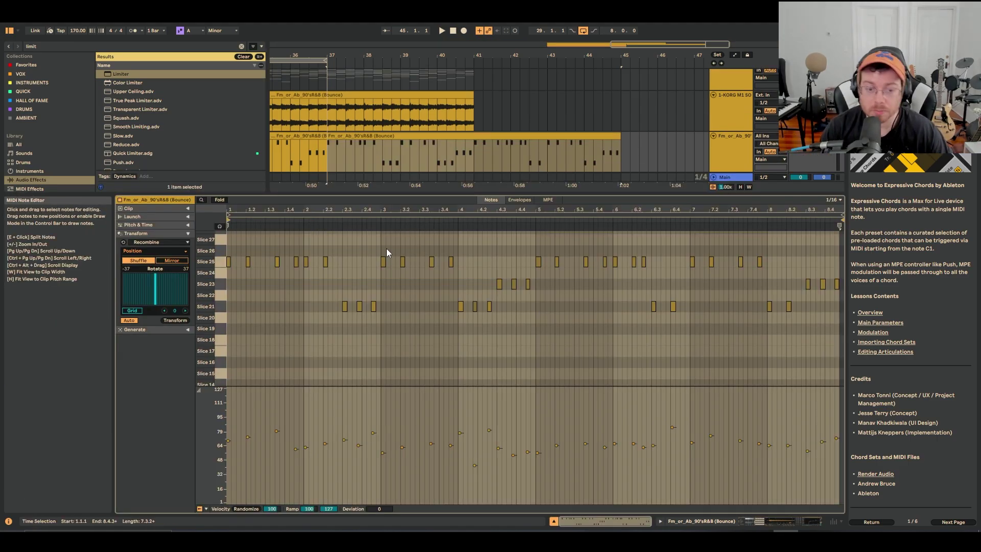
click(373, 305)
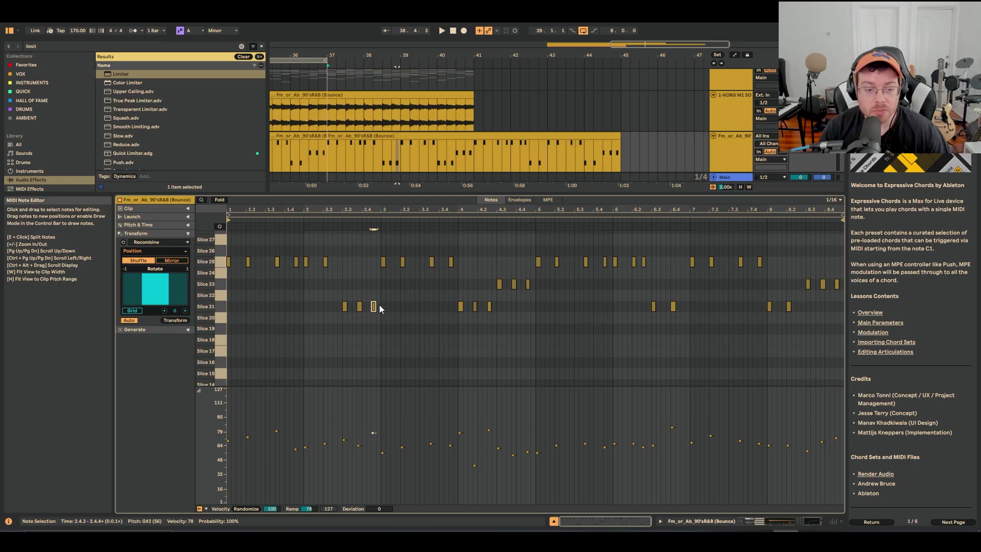
key(ctrl+a)
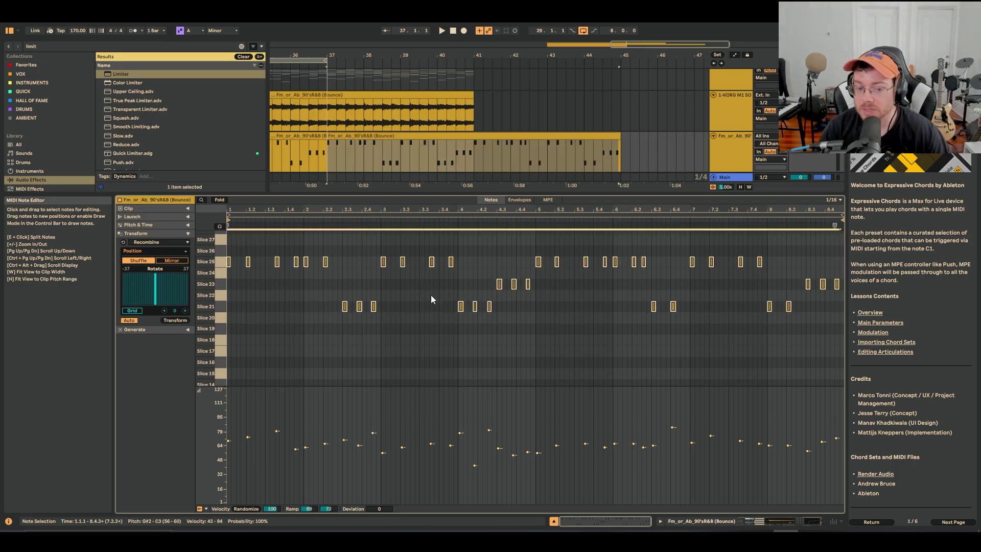
click(177, 245)
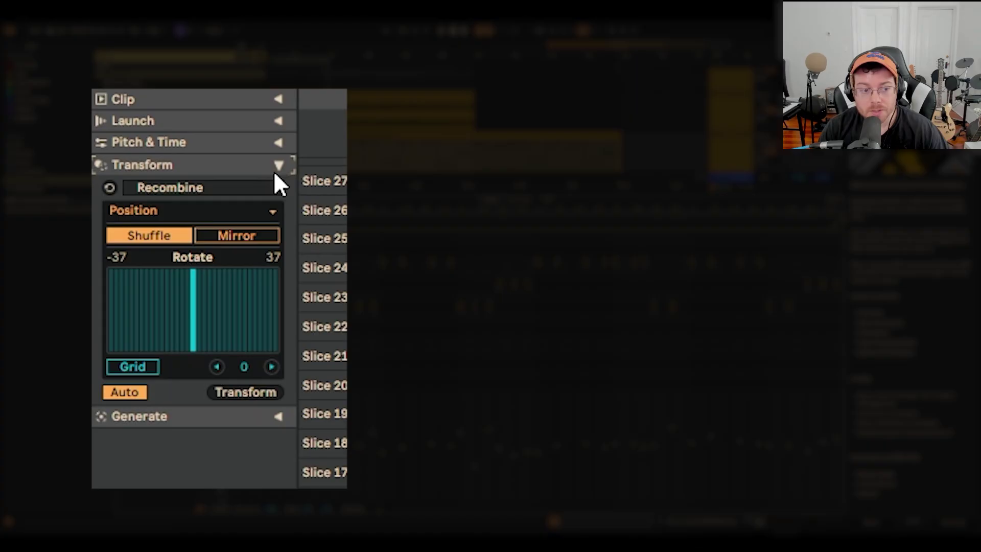
click(241, 187)
click(252, 336)
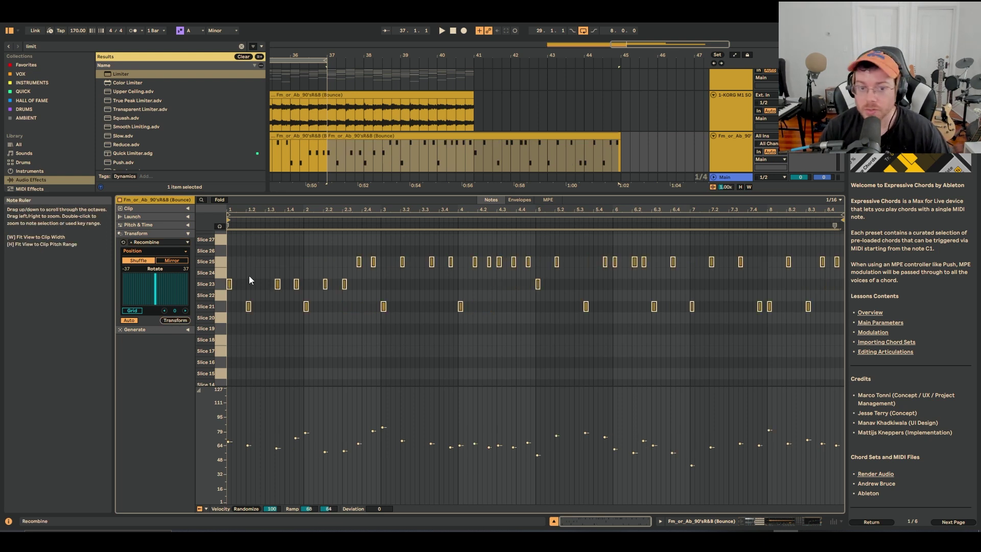
Loop bars 37–45 around the duplicated chord clip and duplicate the track 4 drum loop there.
click(397, 136)
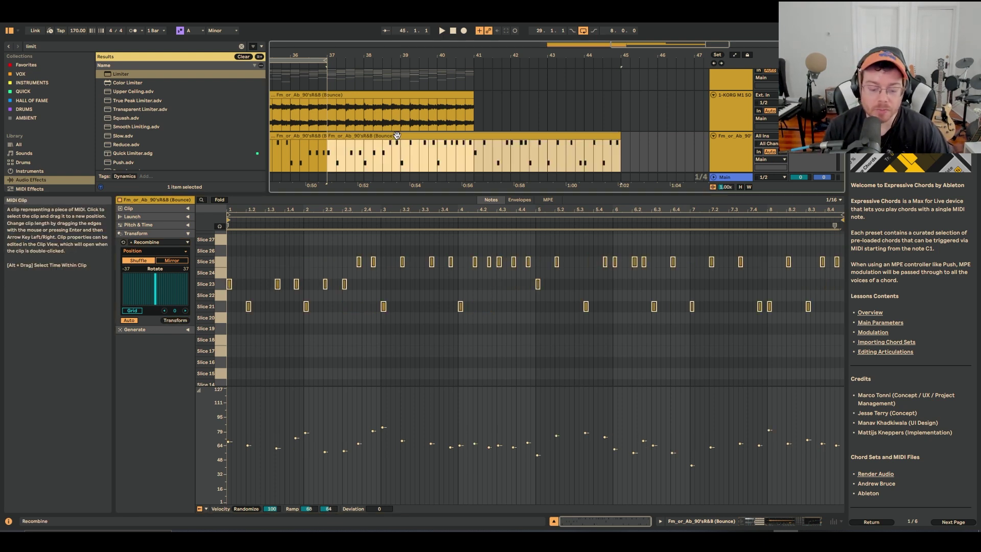
key(ctrl+l)
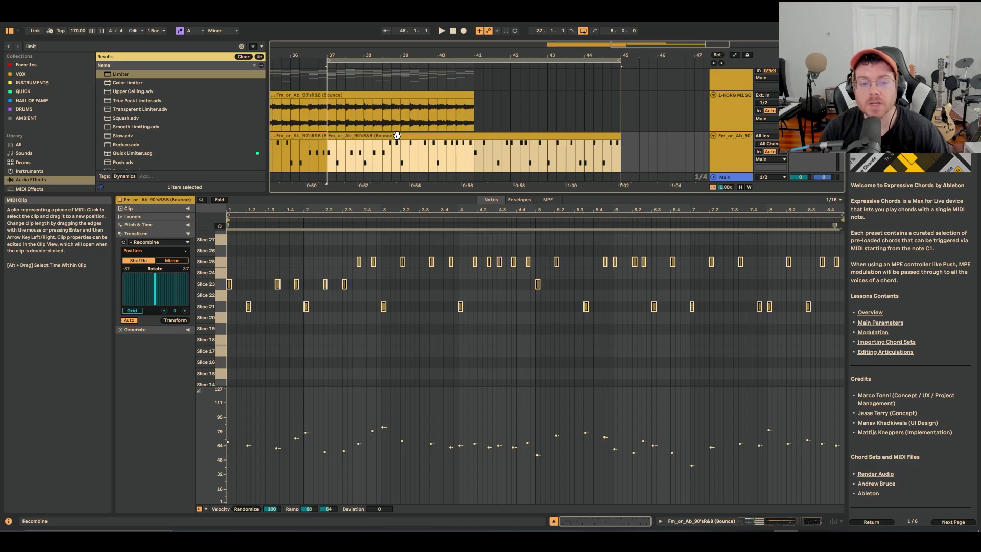
key(space)
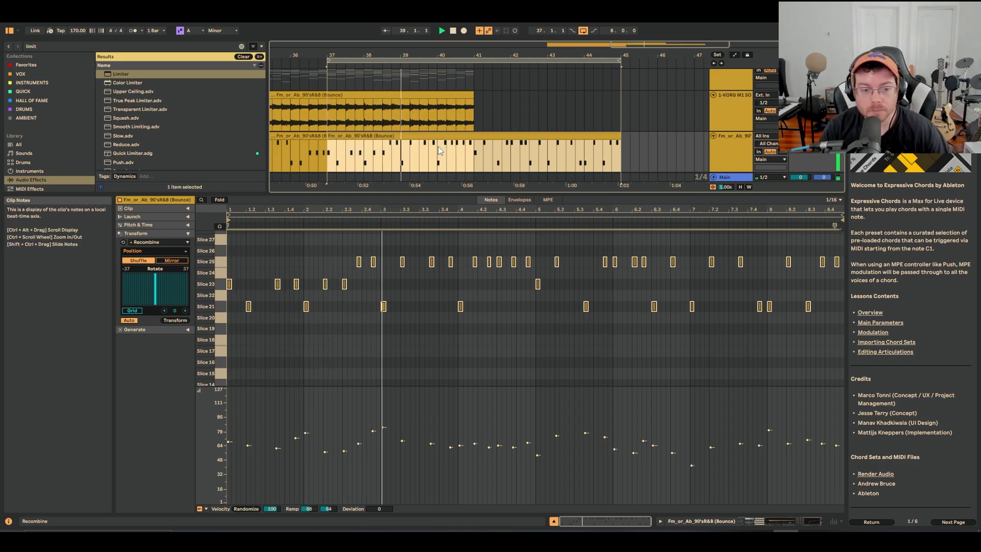
key(space)
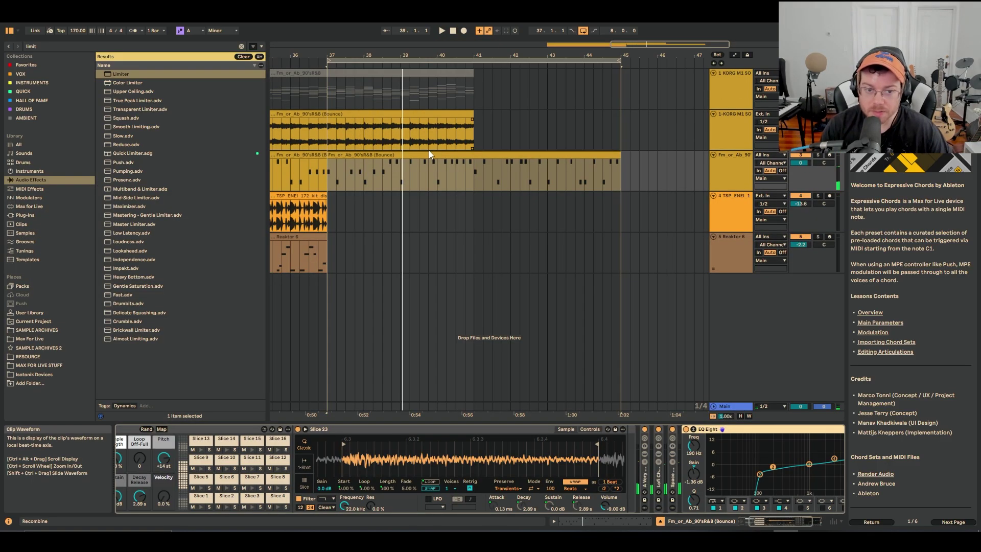
click(316, 198)
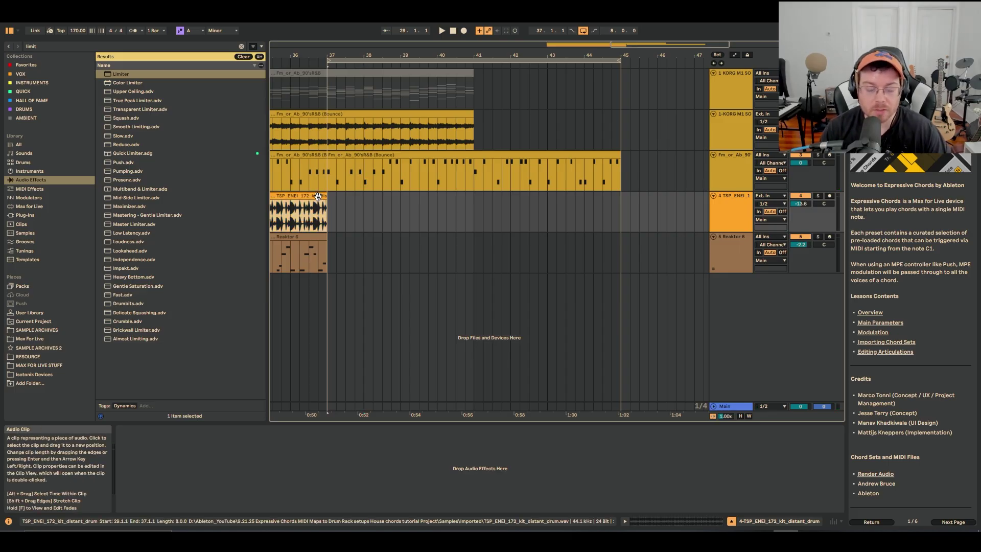
key(ctrl+d)
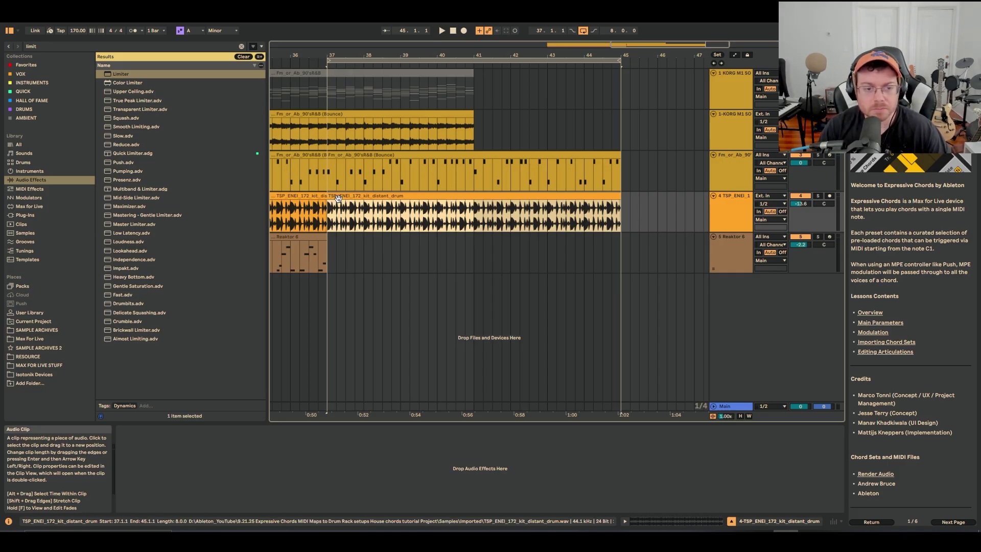
key(space)
Recombine the bar 37 chord clip's note positions and play the loop.
double_click(357, 155)
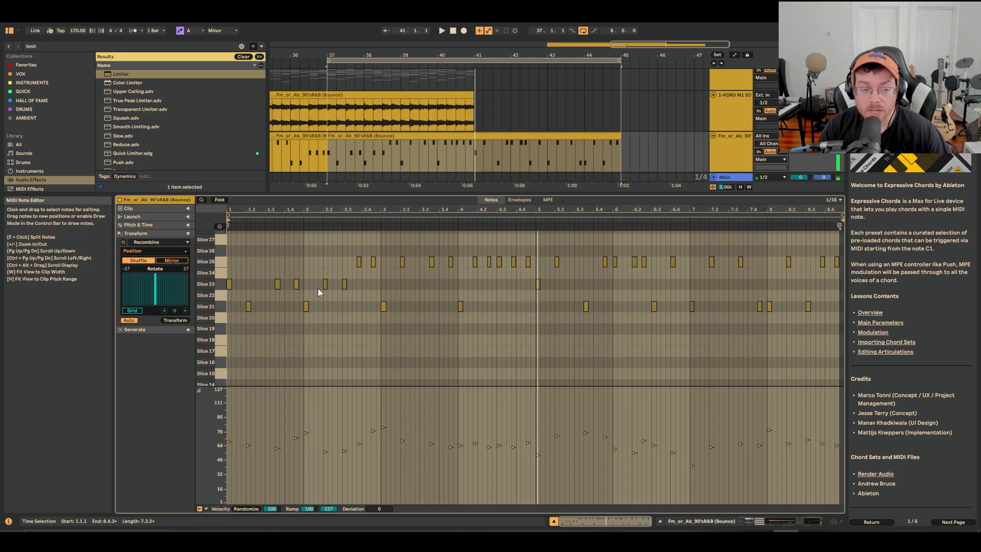
click(181, 321)
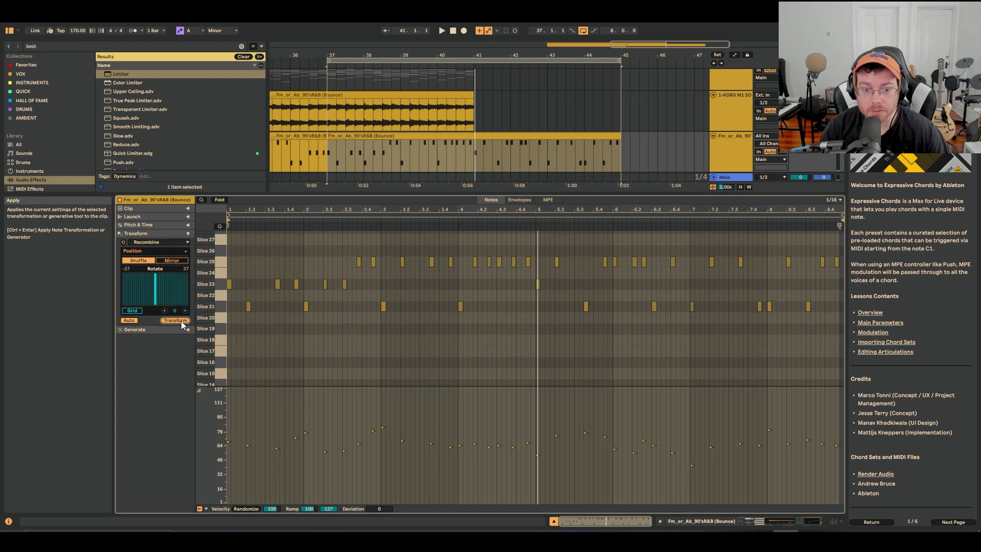
key(space)
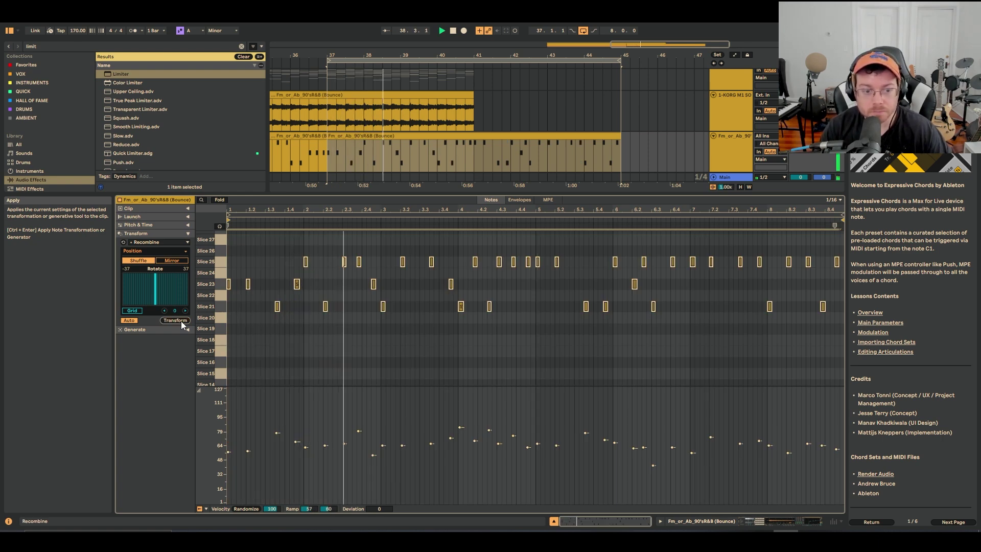
Add Slice 23 notes at 3.2.3, 2.2.3 and 3.2.1, and a Slice 25 note at 2.4.3.
double_click(412, 284)
double_click(337, 285)
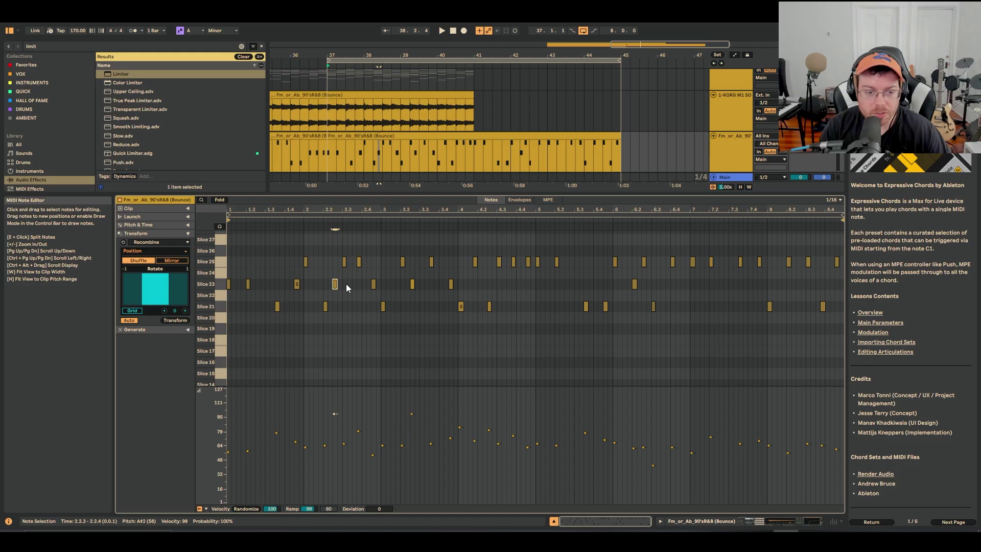
double_click(374, 262)
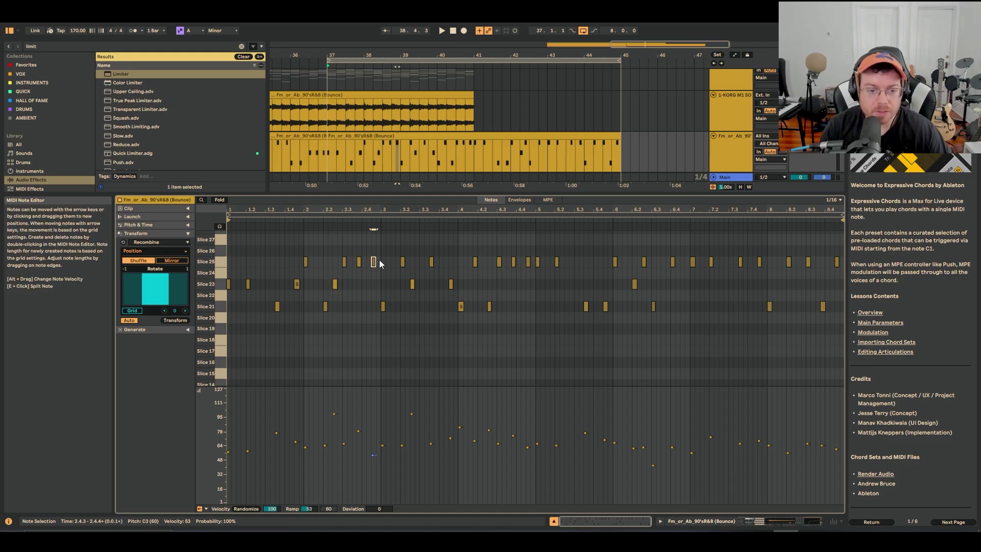
double_click(403, 285)
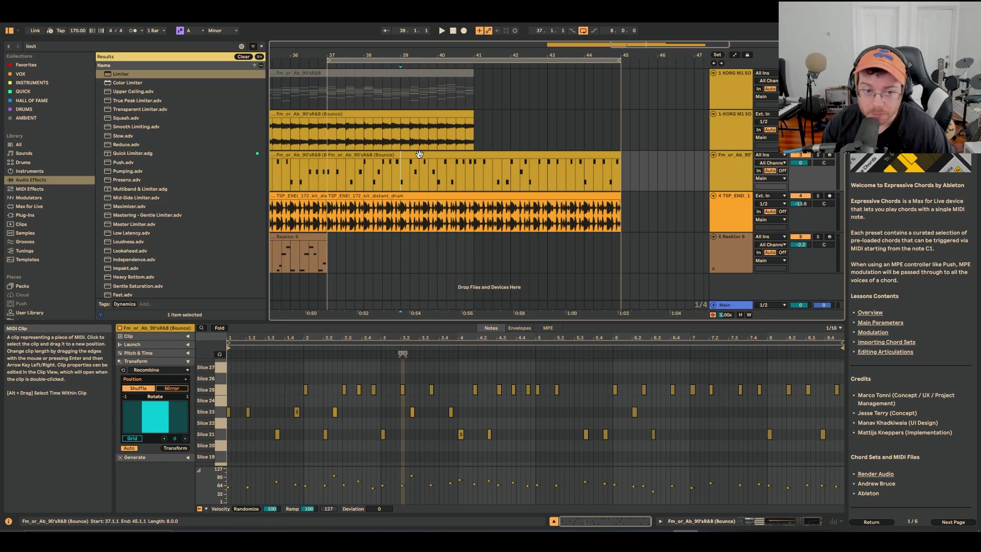
Split the bar 37 chord clip at bars 39, 41 and 43, then reselect the bars 37–39 clip.
click(419, 154)
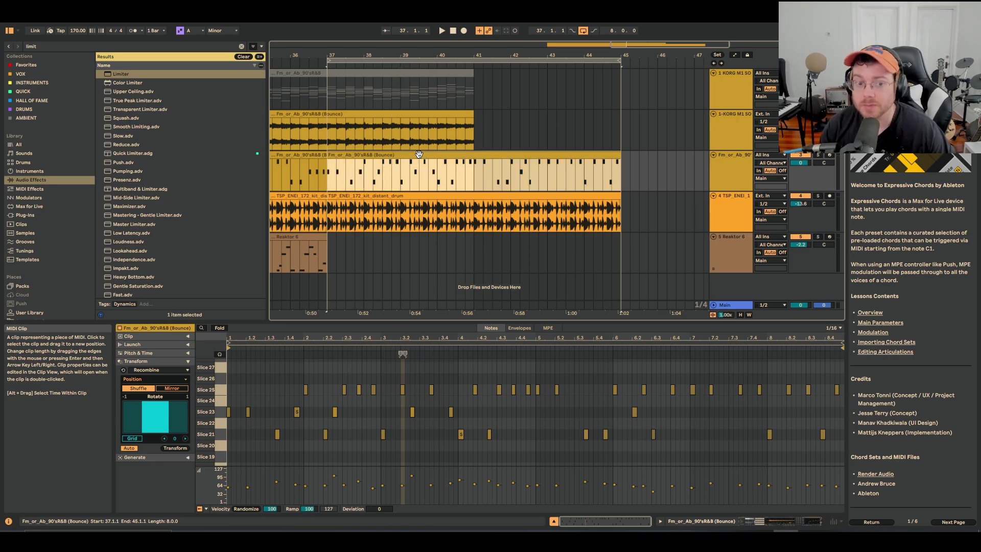
click(400, 174)
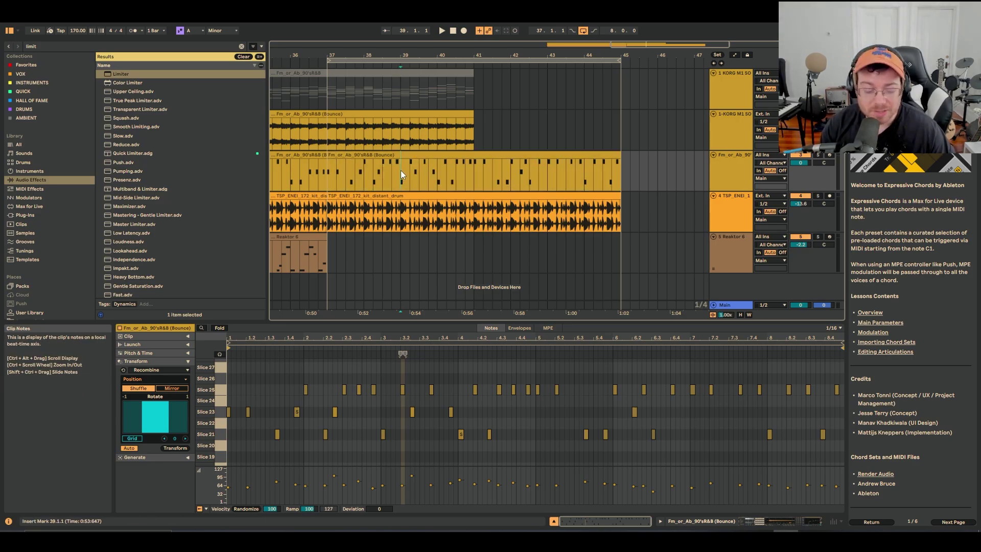
key(ctrl+e)
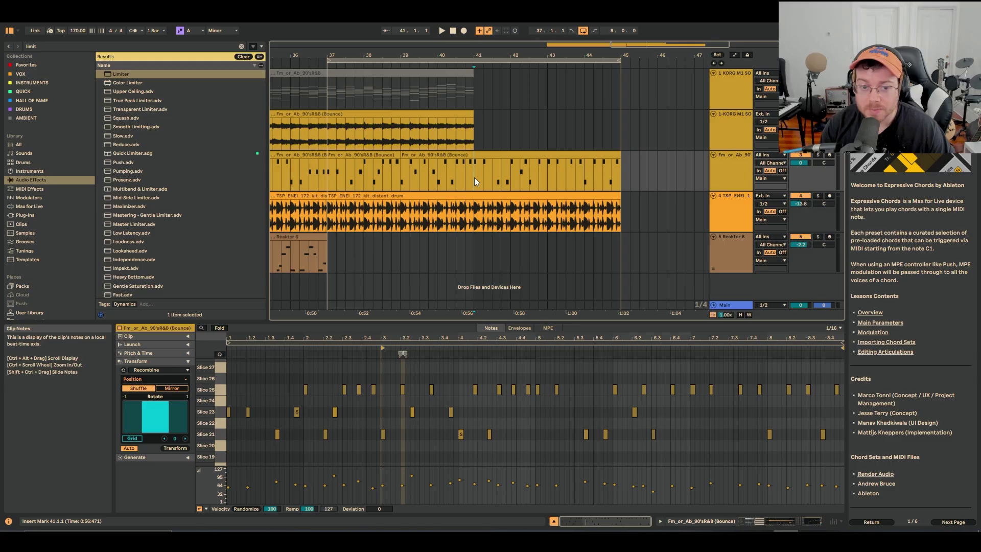
click(474, 177)
key(ctrl+e)
click(545, 179)
key(ctrl+e)
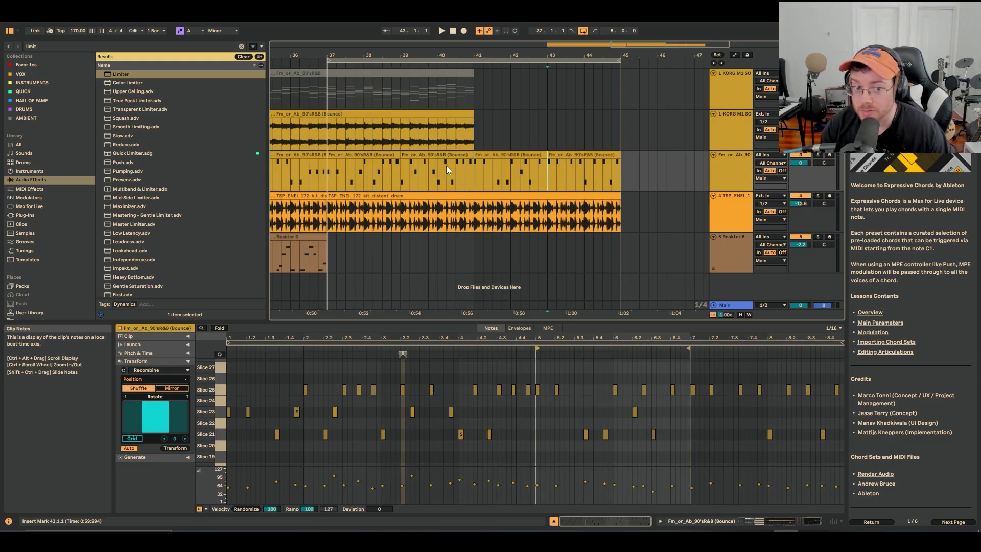
click(385, 155)
key(Right)
key(Right)
key(Right)
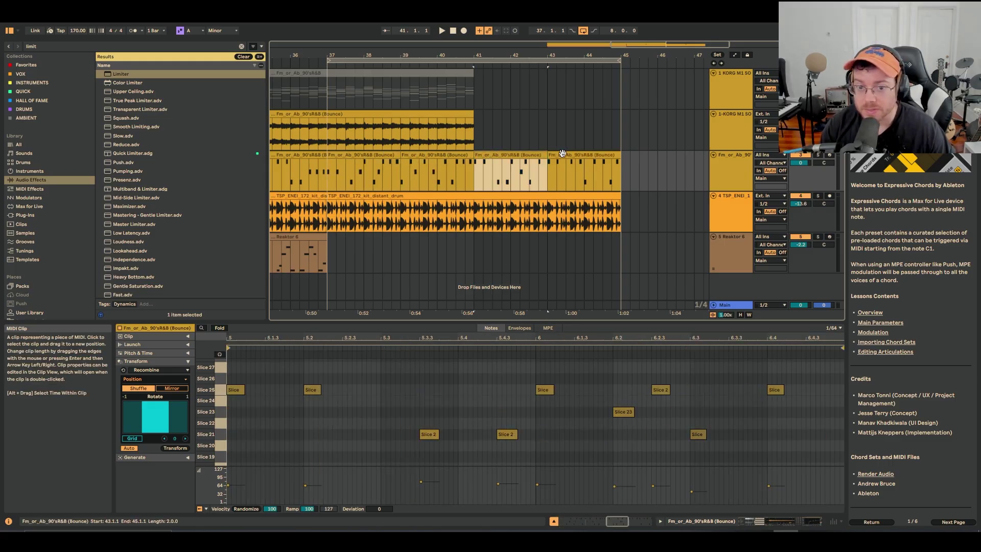
click(366, 155)
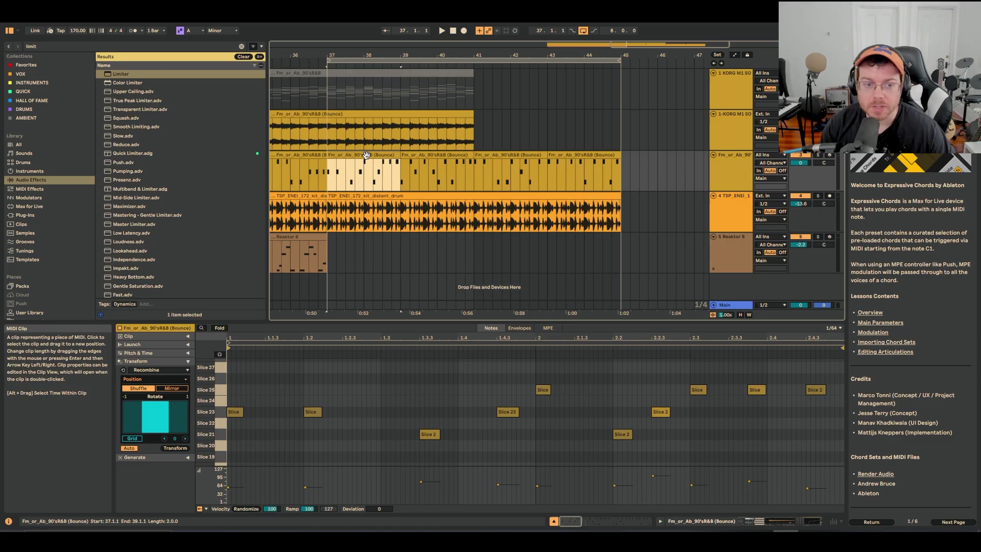
Consolidate bars 37–39 to a new scene and check it in Session View.
right_click(366, 155)
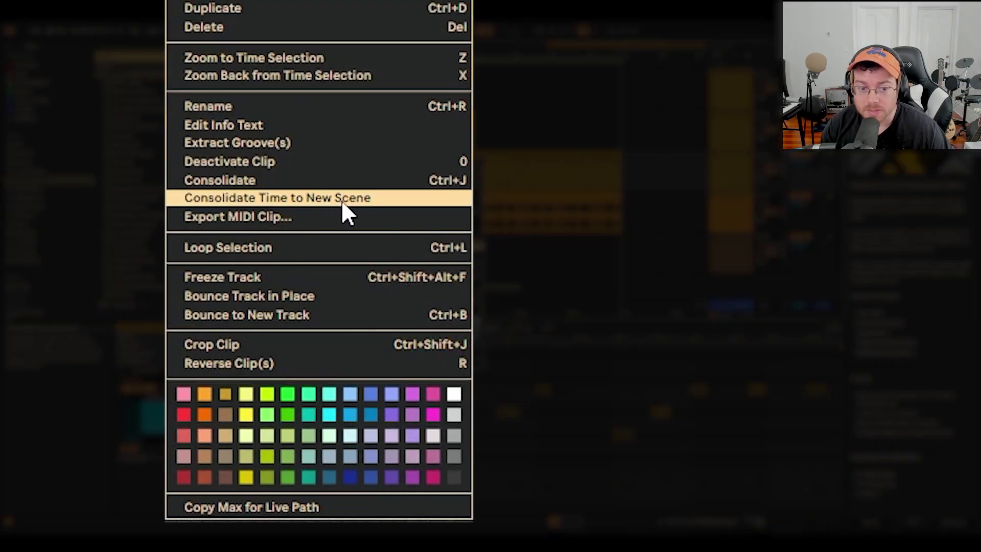
click(369, 200)
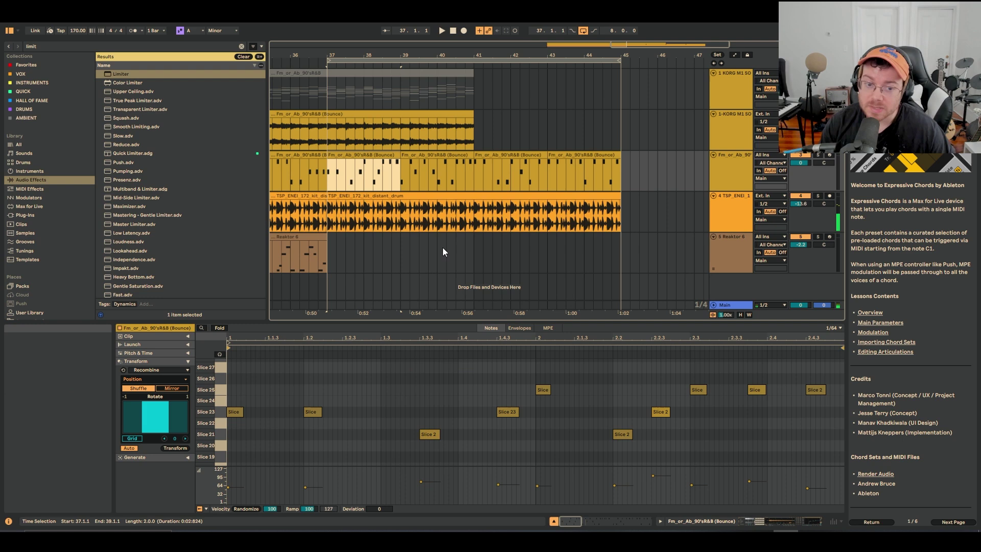
key(Tab)
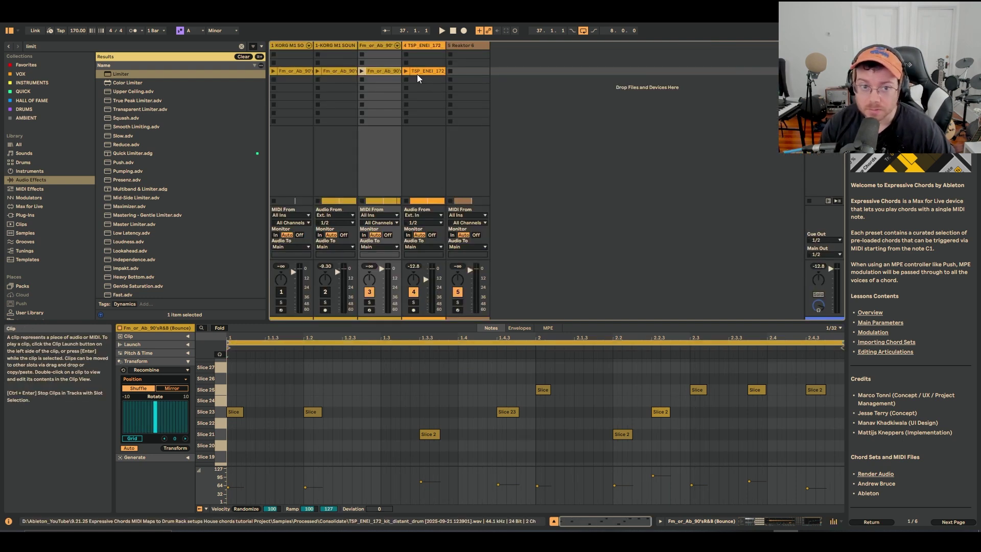
key(alt+Tab)
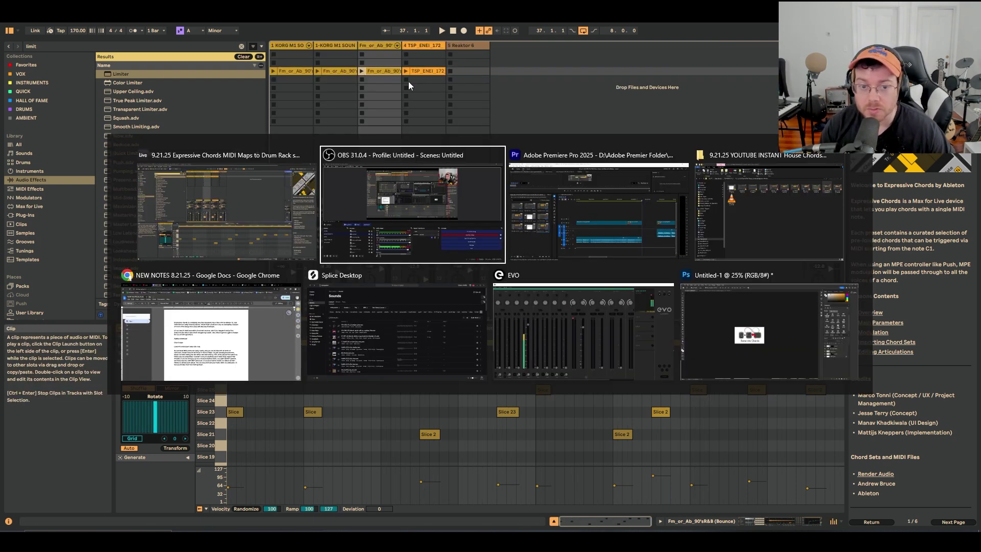
click(444, 131)
key(Tab)
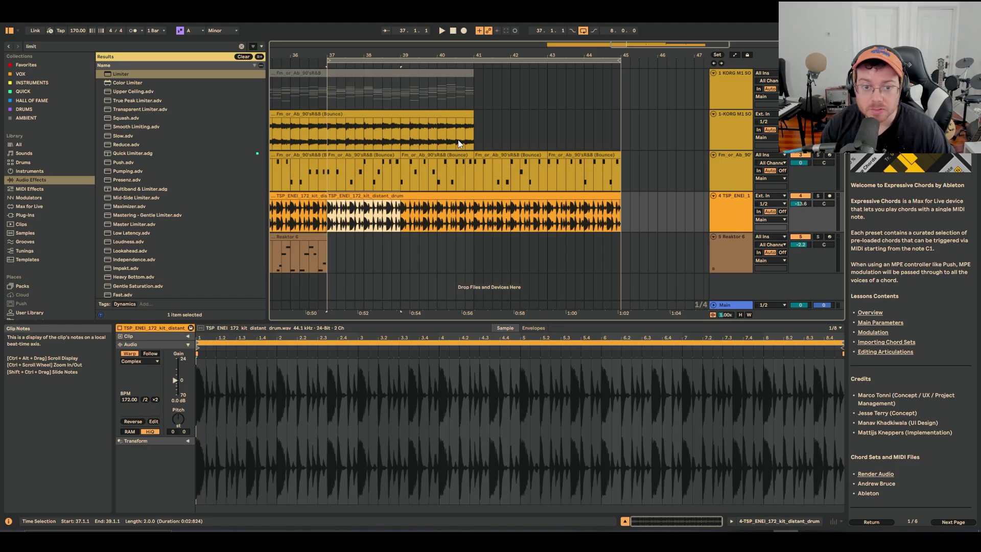
Consolidate the bars 41–43 and 43–45 clips to new scenes and review them in Session View.
right_click(441, 161)
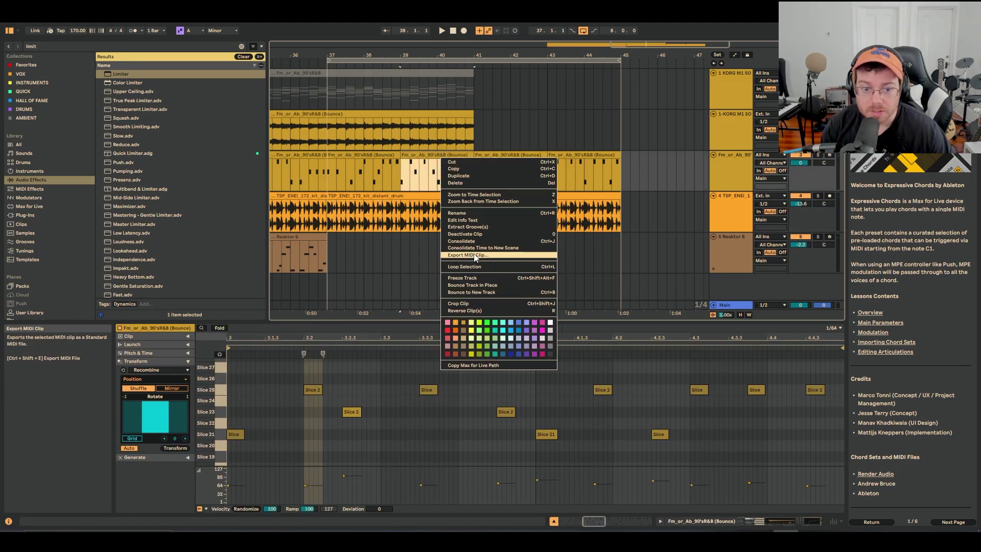
key(Escape)
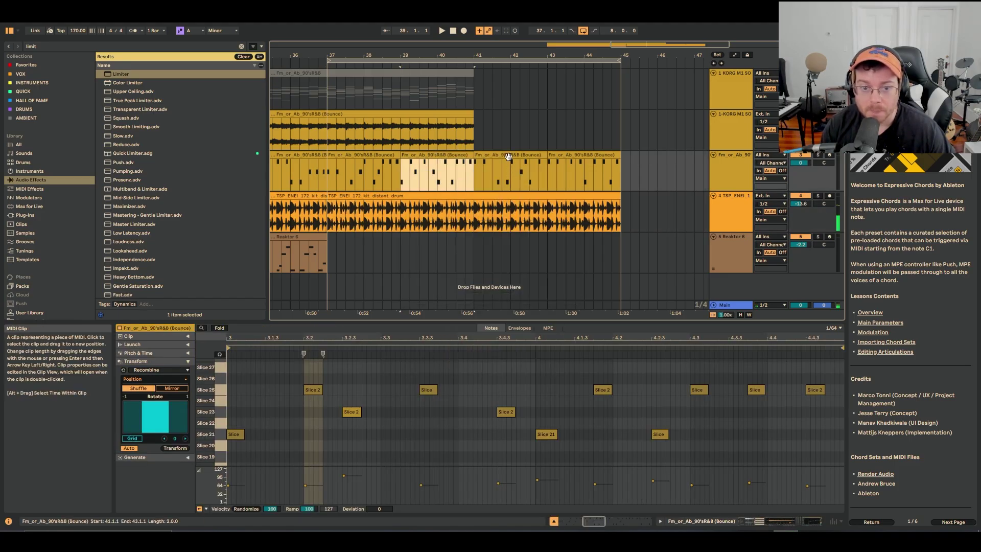
right_click(510, 161)
click(542, 248)
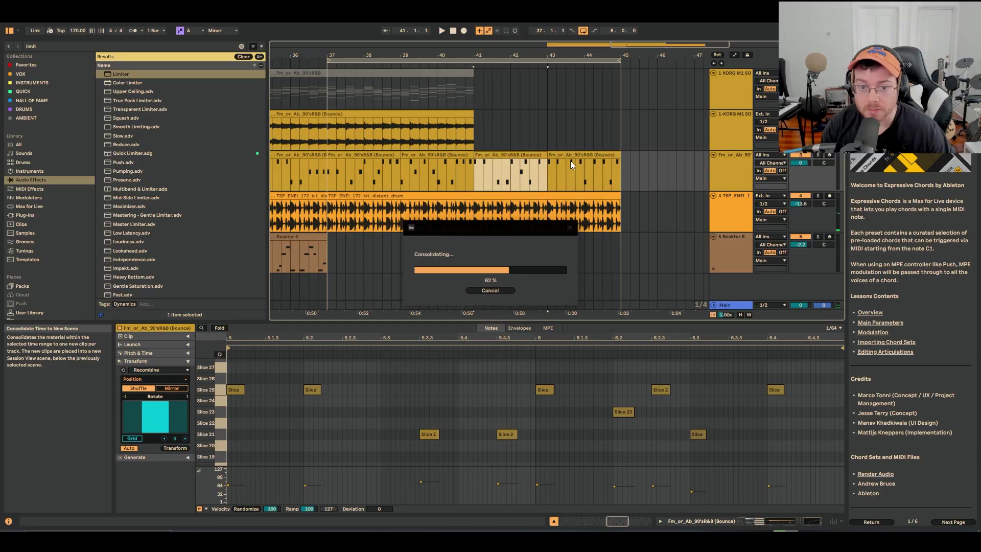
right_click(571, 153)
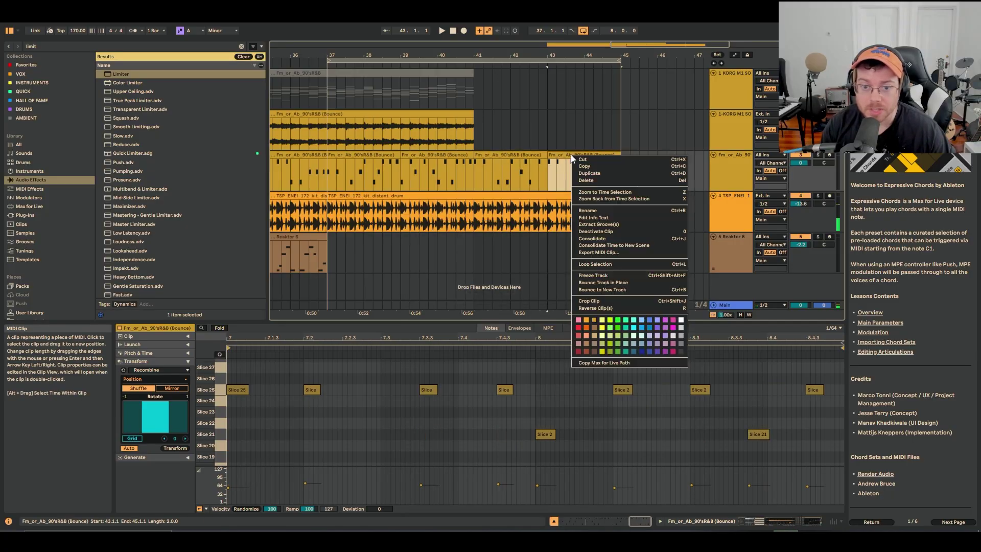
click(617, 244)
key(Tab)
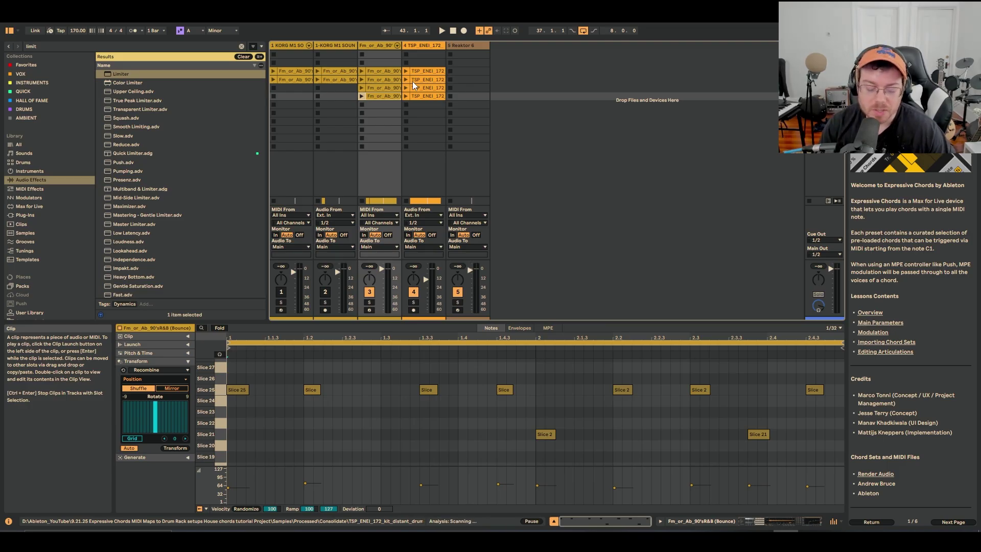
key(Tab)
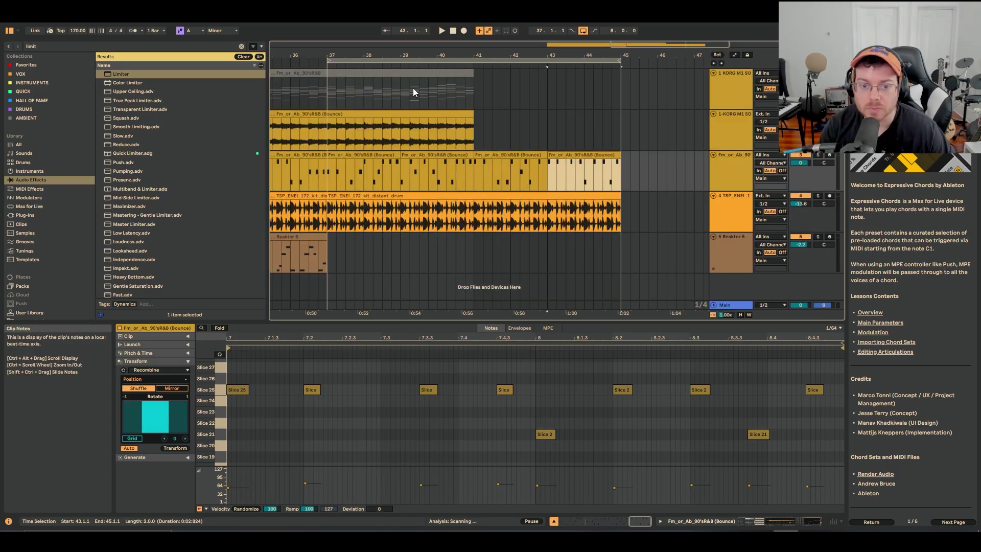
Compare the bars 29–37 and 37–39 chord clips and recheck the scenes in Session View.
scroll(406, 161, left, 10)
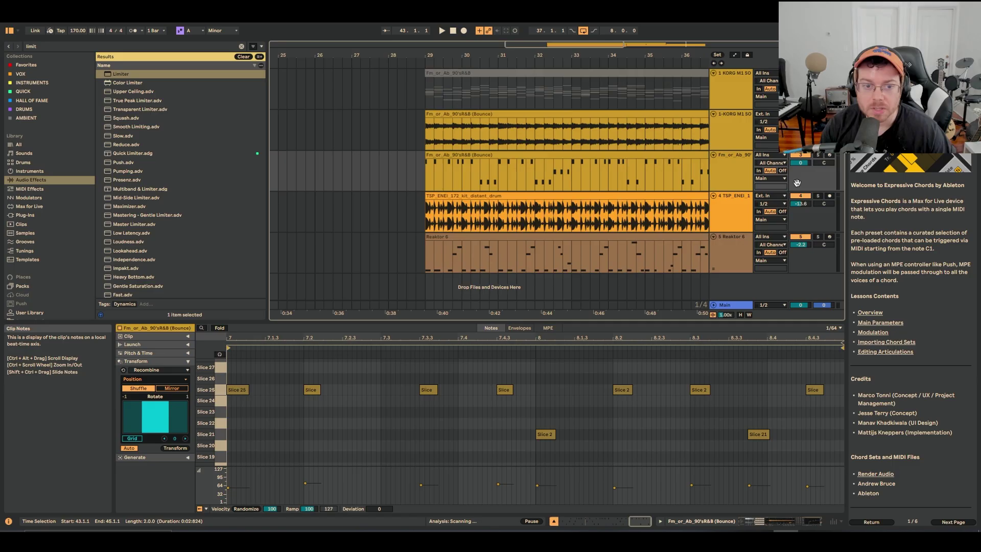
click(620, 190)
scroll(620, 190, right, 9)
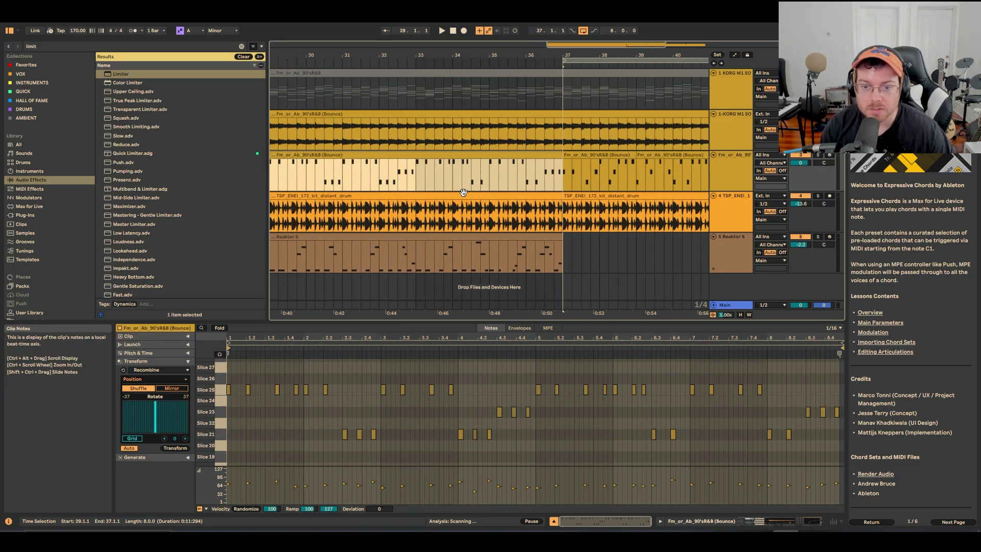
click(449, 167)
scroll(555, 157, right, 2)
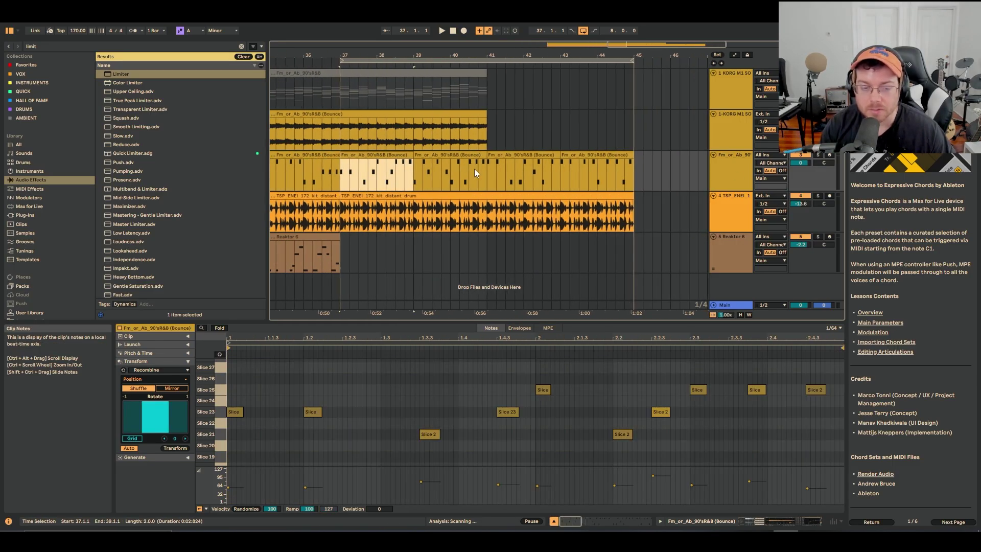
key(Tab)
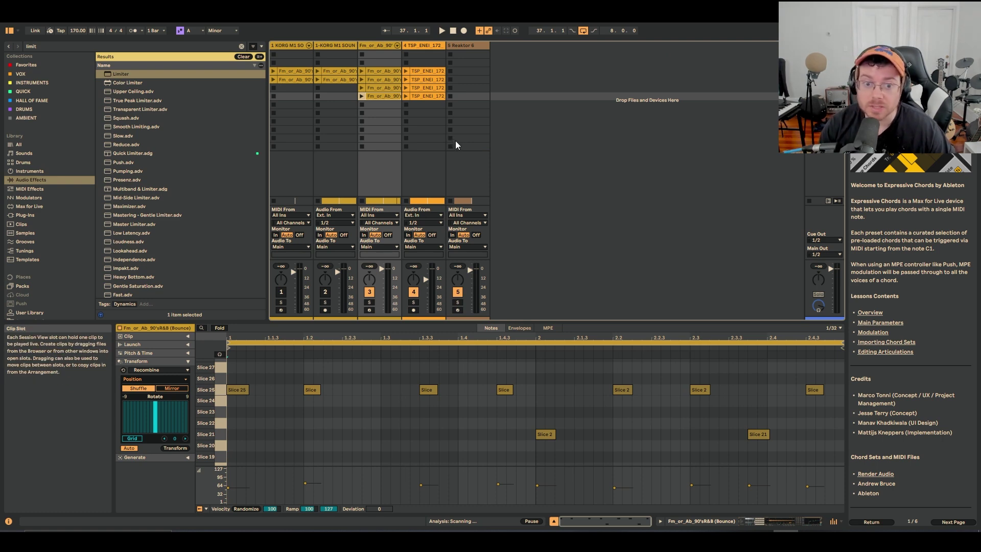
key(Tab)
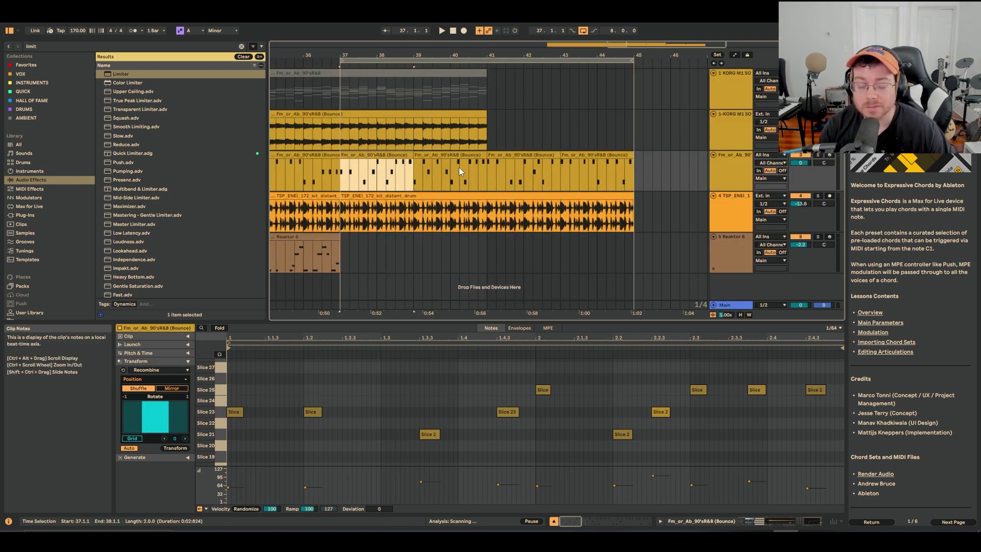